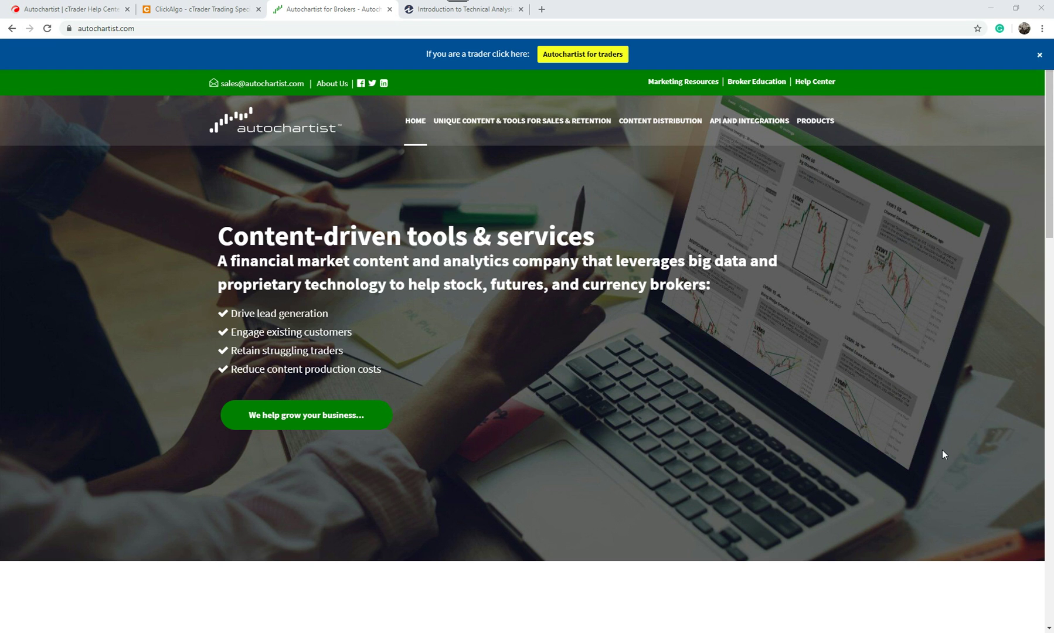
- Switch to the Investopedia 'Introduction to Technical Analysis Price Patterns' article and scroll back to its top
scroll(738, 441, down, 20)
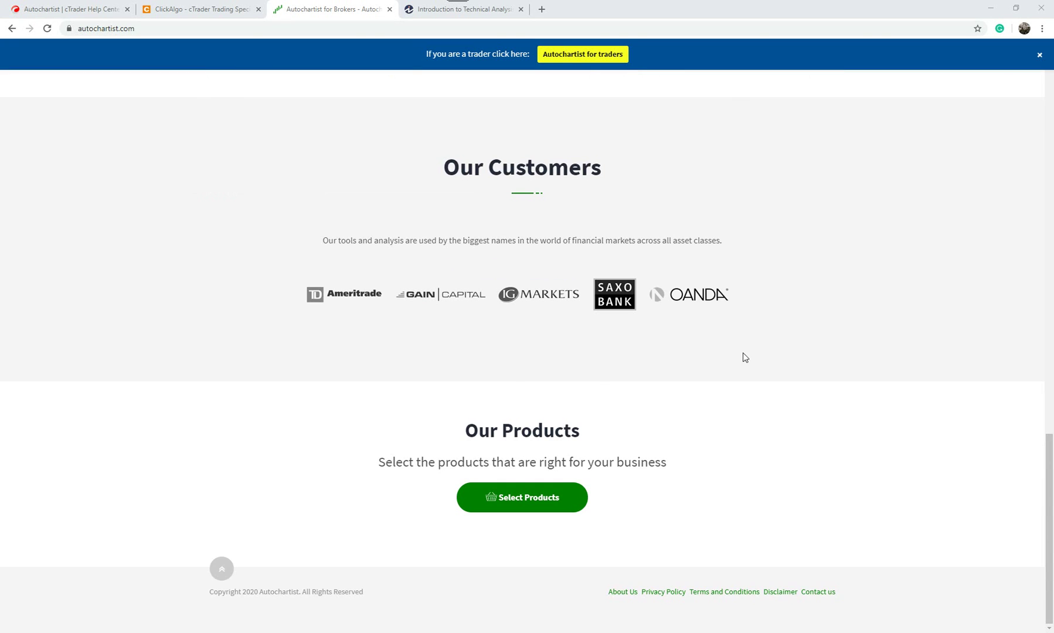
scroll(741, 359, up, 12)
scroll(740, 369, up, 6)
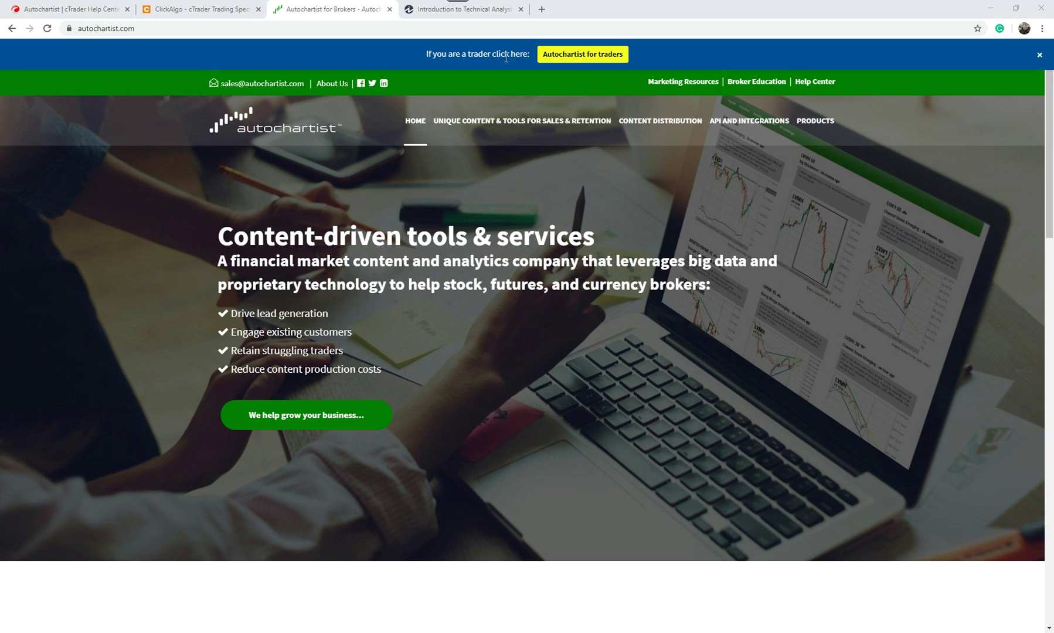
click(466, 14)
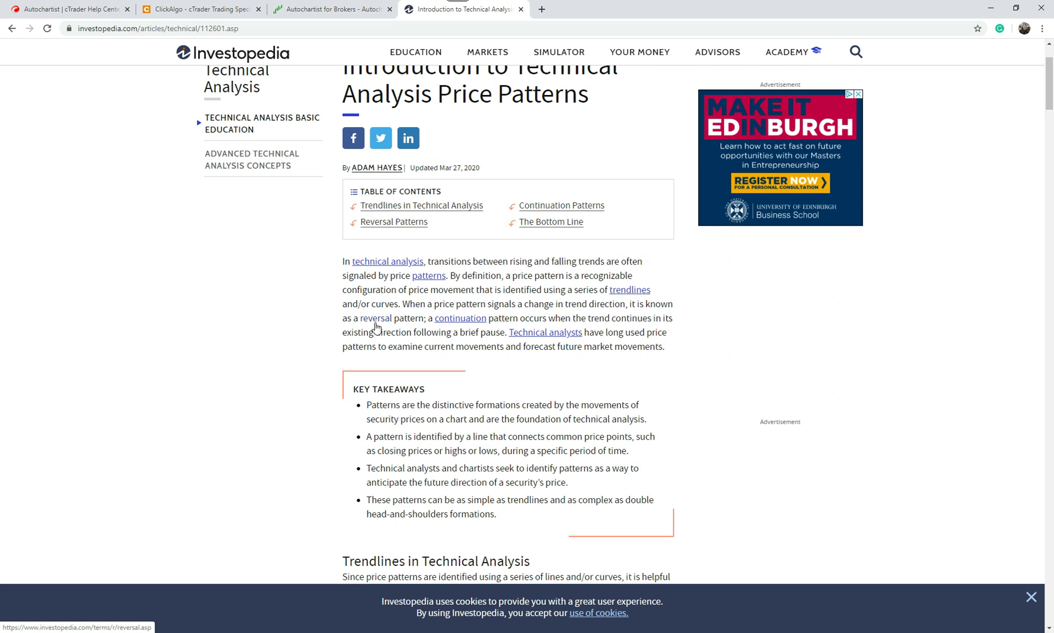
scroll(531, 95, up, 2)
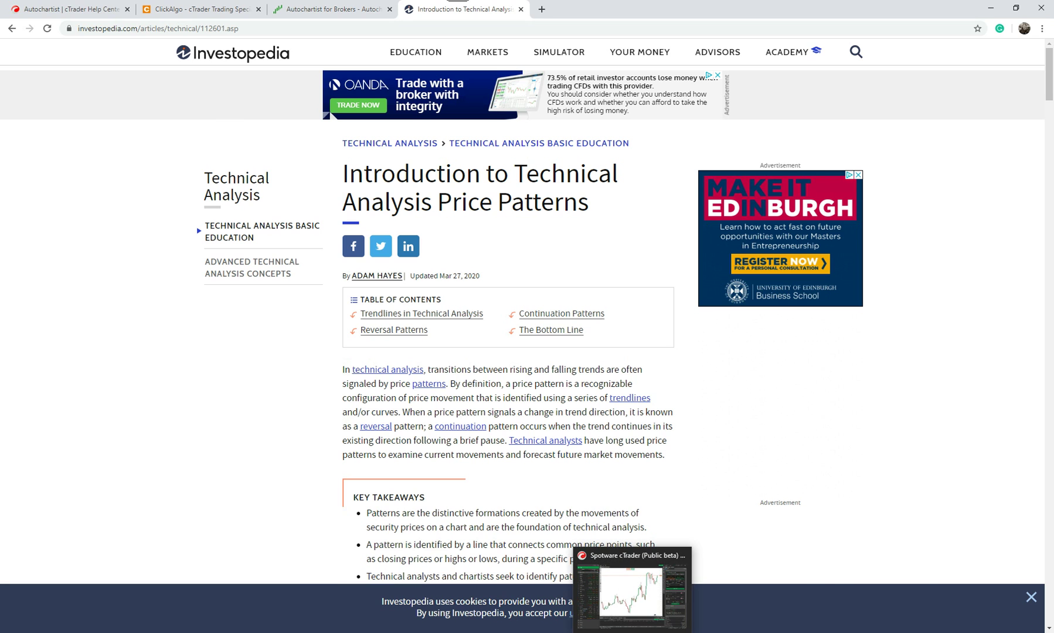
- Bring up cTrader's Trade workspace with the GBPUSD chart, checking the Layout options without changing them
click(645, 586)
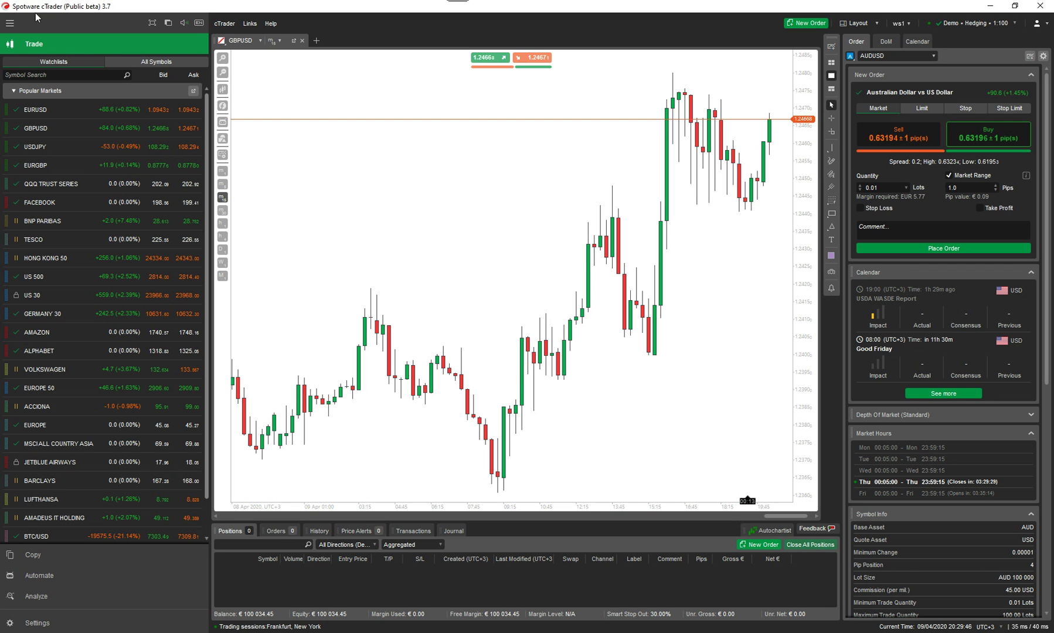
click(747, 533)
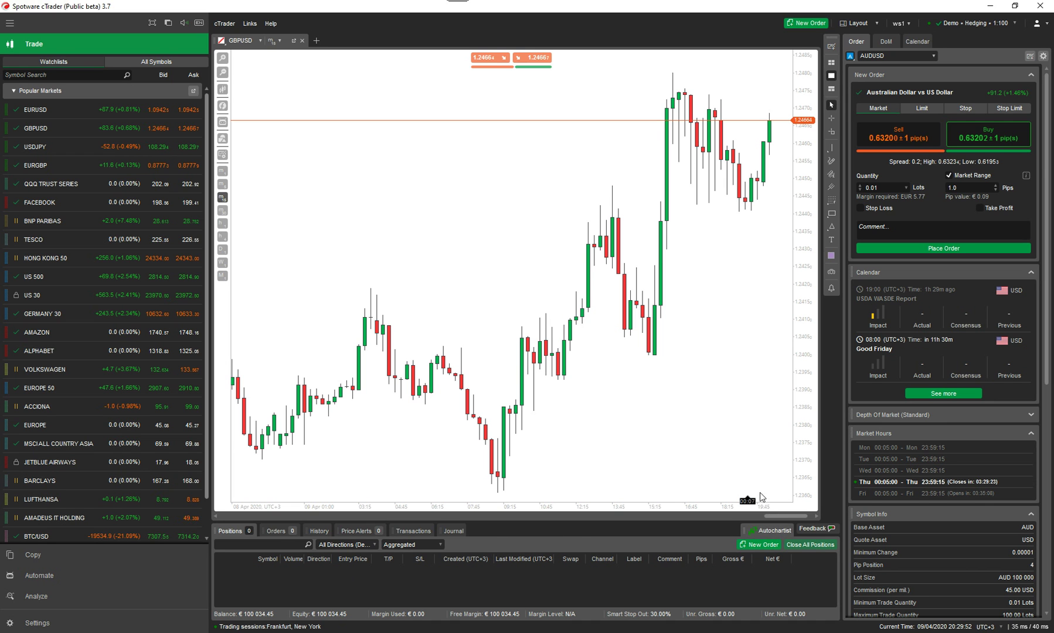
click(876, 24)
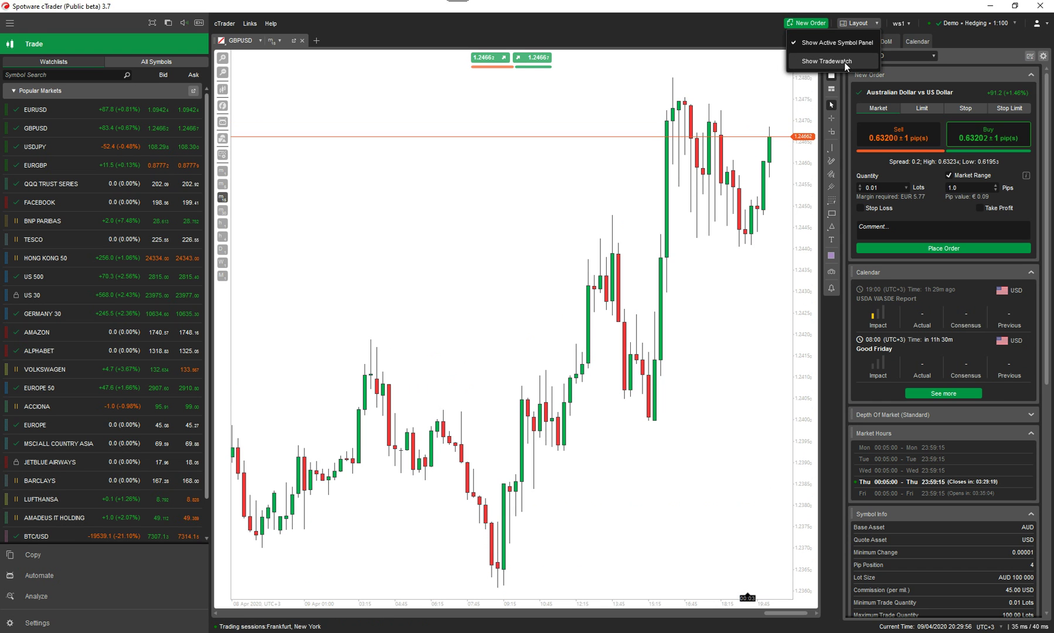
click(796, 125)
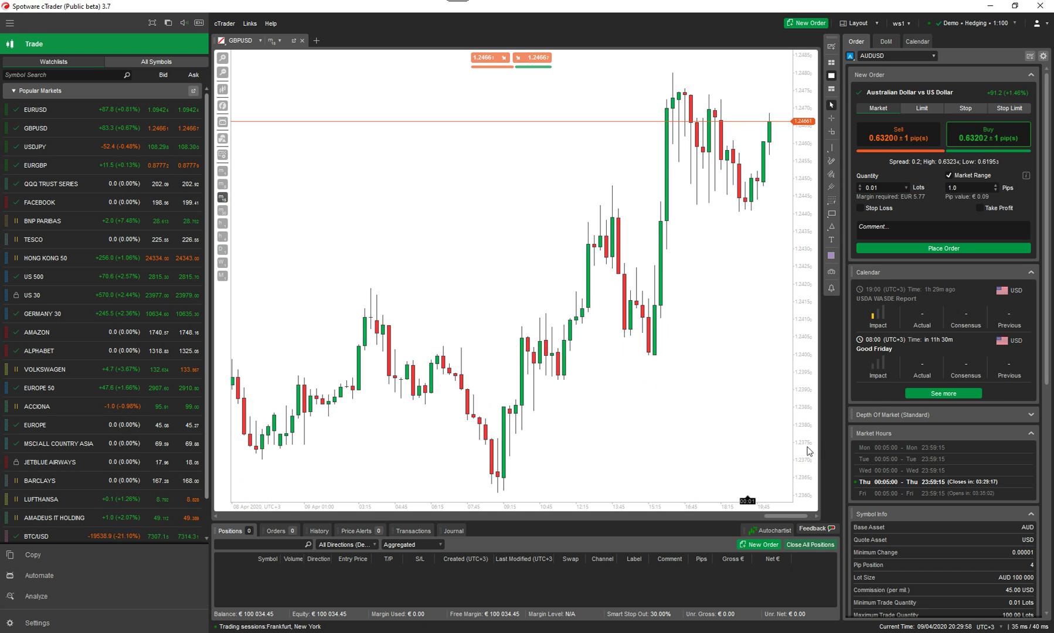
- Show the Autochartist chart patterns list and drag its splitter up to make the panel taller
click(765, 531)
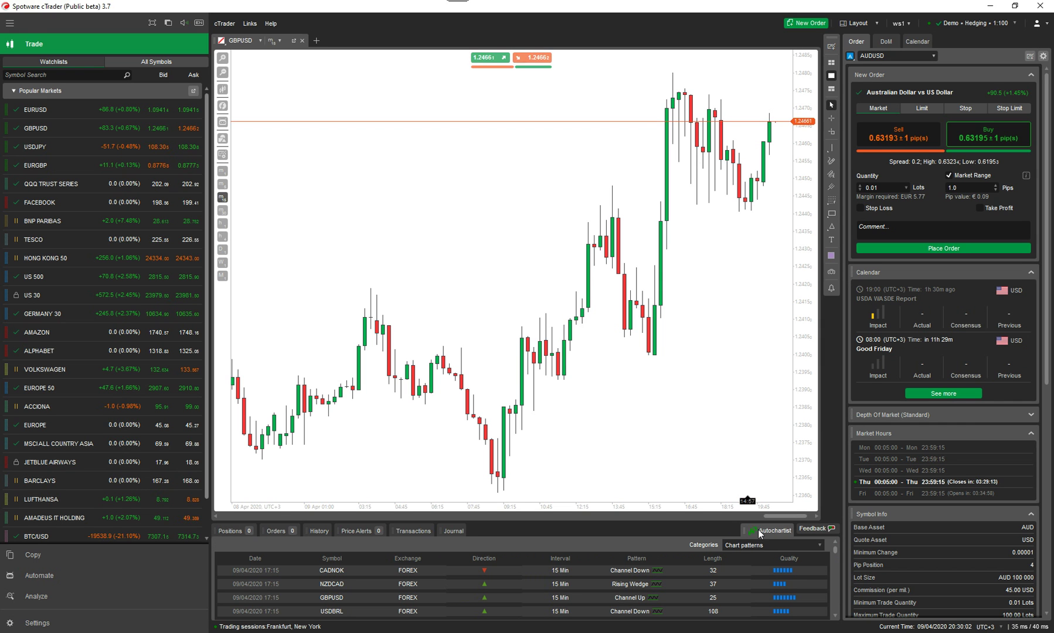
drag(557, 516, 541, 380)
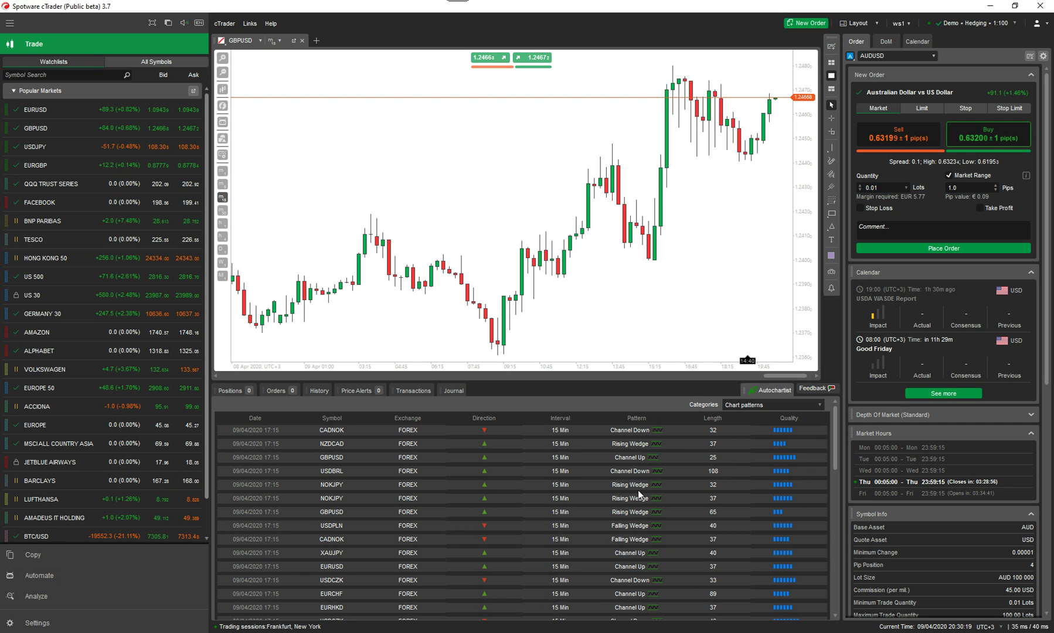
click(634, 461)
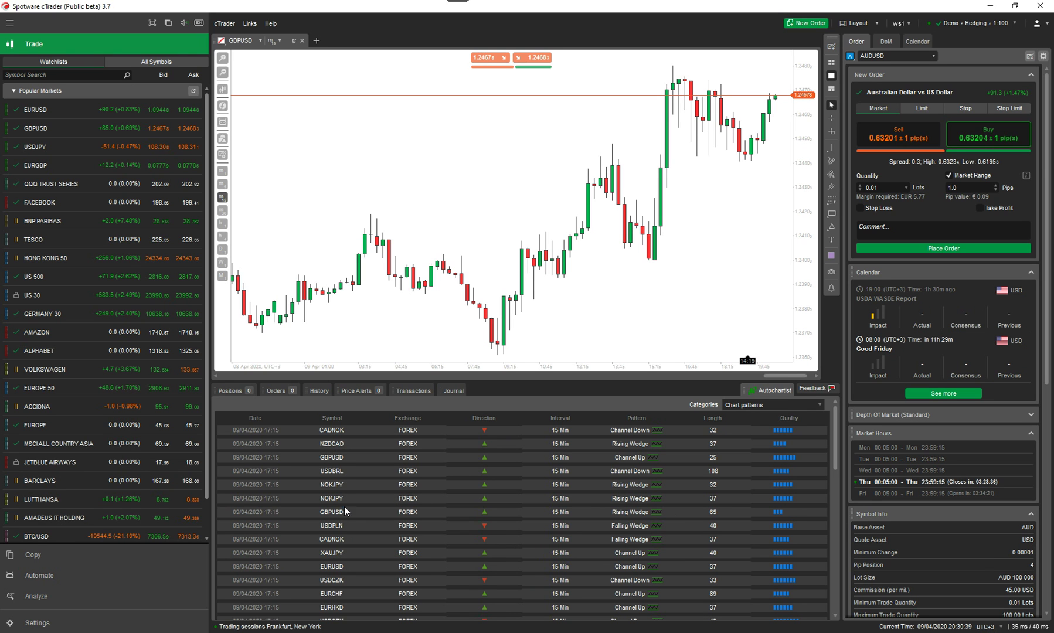
click(338, 458)
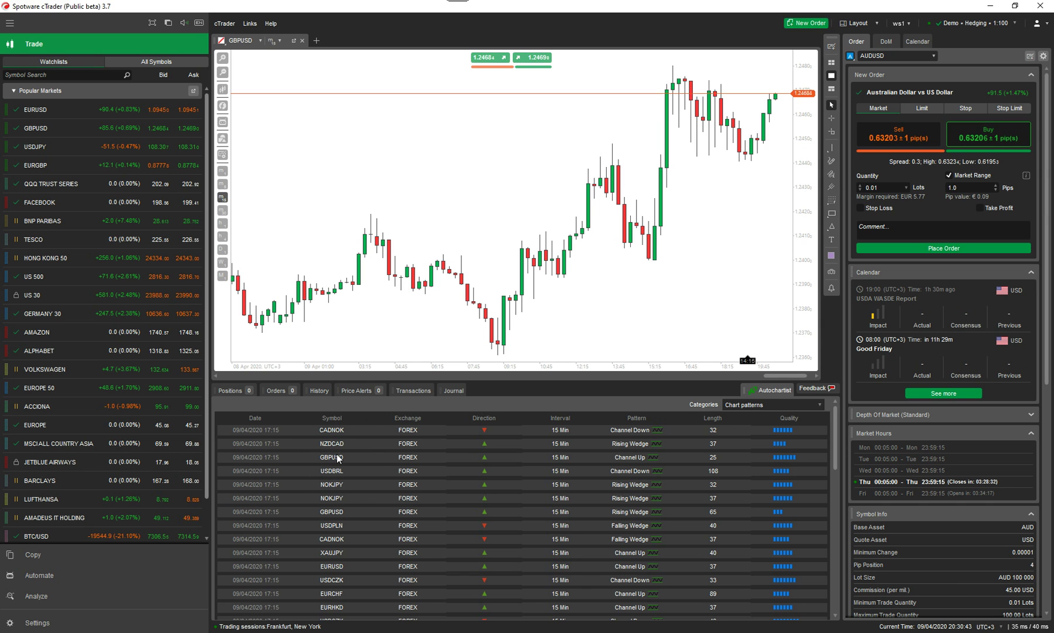
click(338, 458)
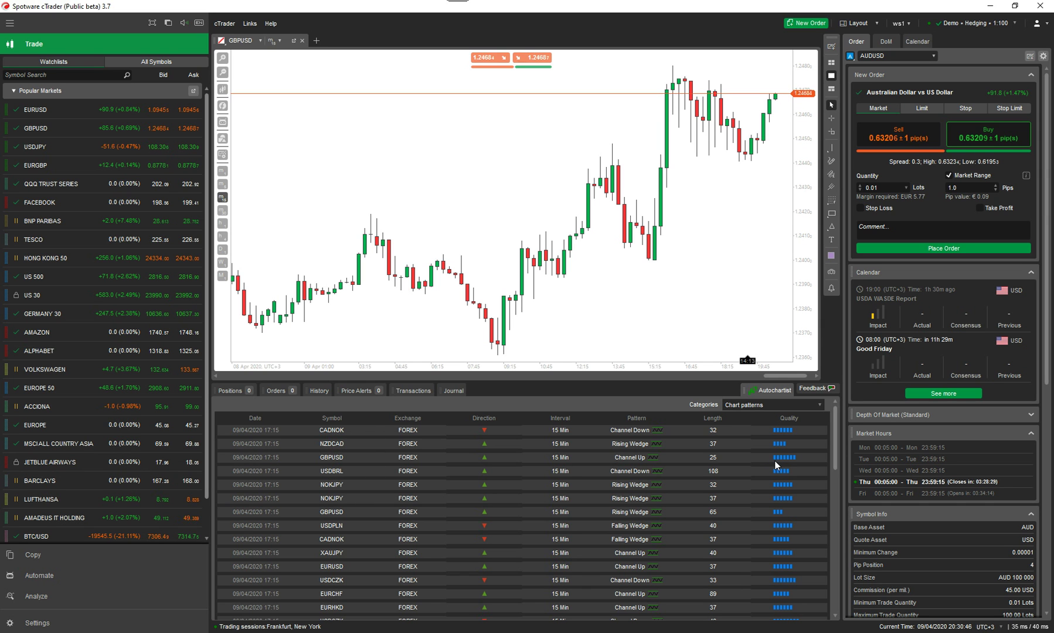
- Open the GBPUSD Channel Up pattern details, move them aside, and draw the first trend line
double_click(338, 460)
drag(363, 96, 289, 349)
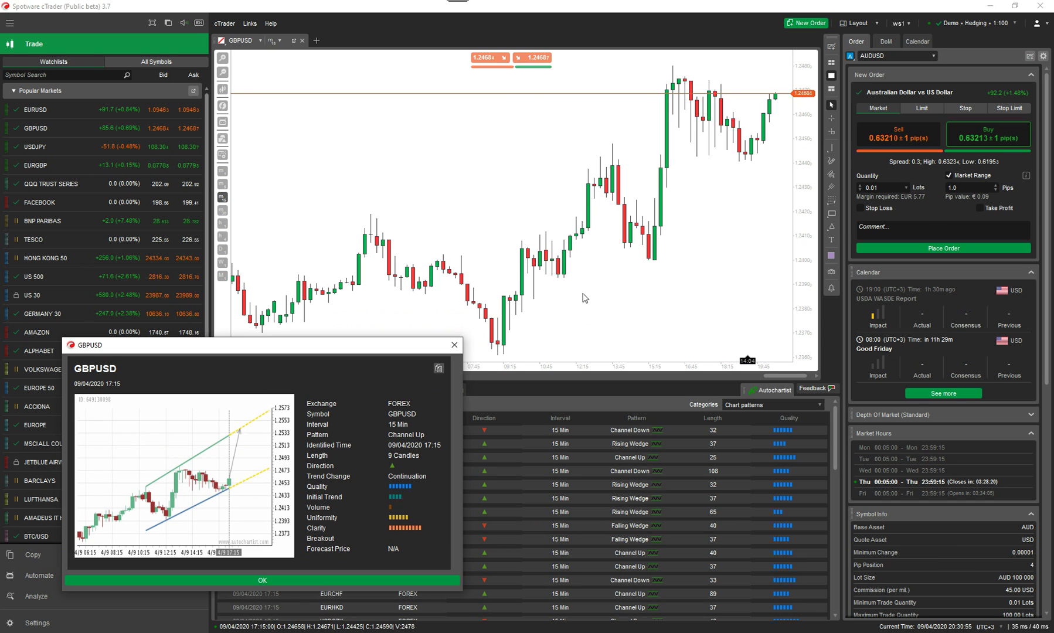
mouse_move(832, 151)
click(867, 174)
click(505, 283)
click(684, 86)
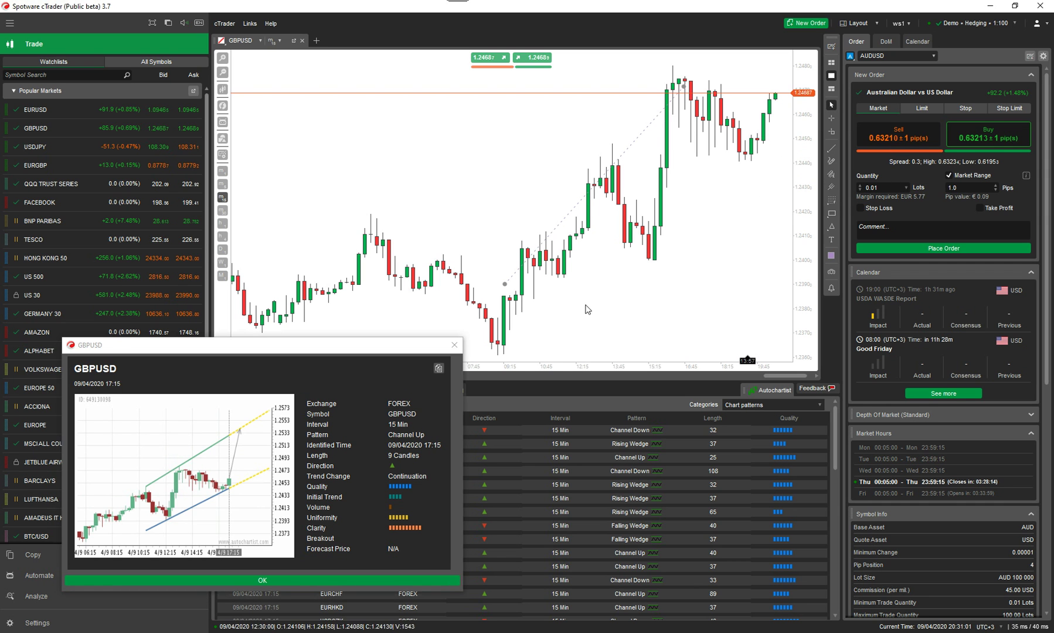
- Pan to earlier hours and draw a second trend line along the channel
mouse_move(493, 316)
mouse_down()
mouse_move(583, 267)
mouse_move(453, 337)
mouse_up()
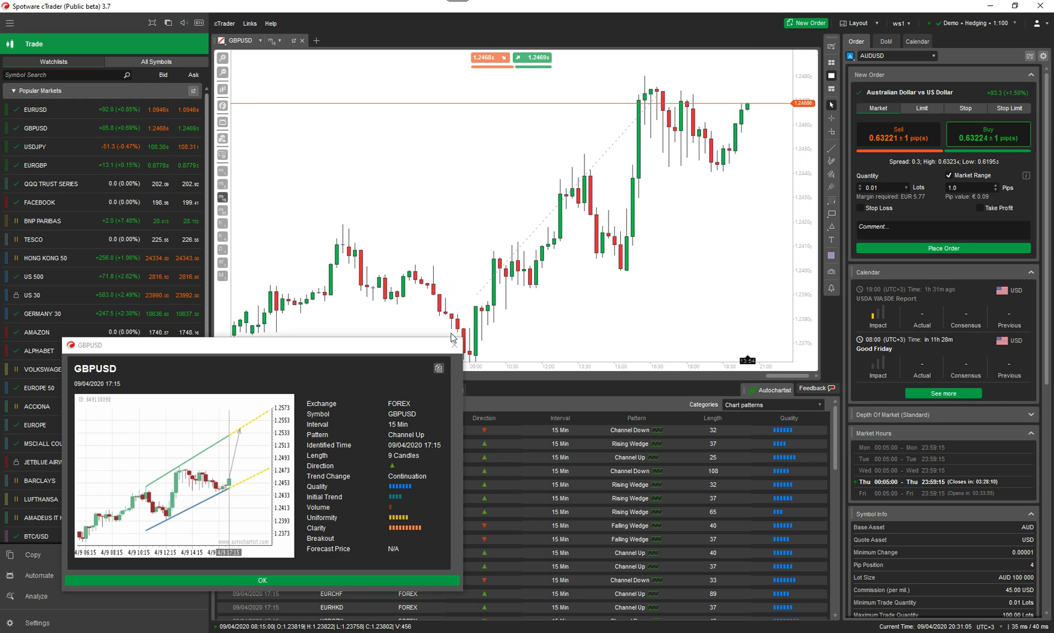
click(832, 150)
click(868, 174)
click(537, 328)
click(677, 232)
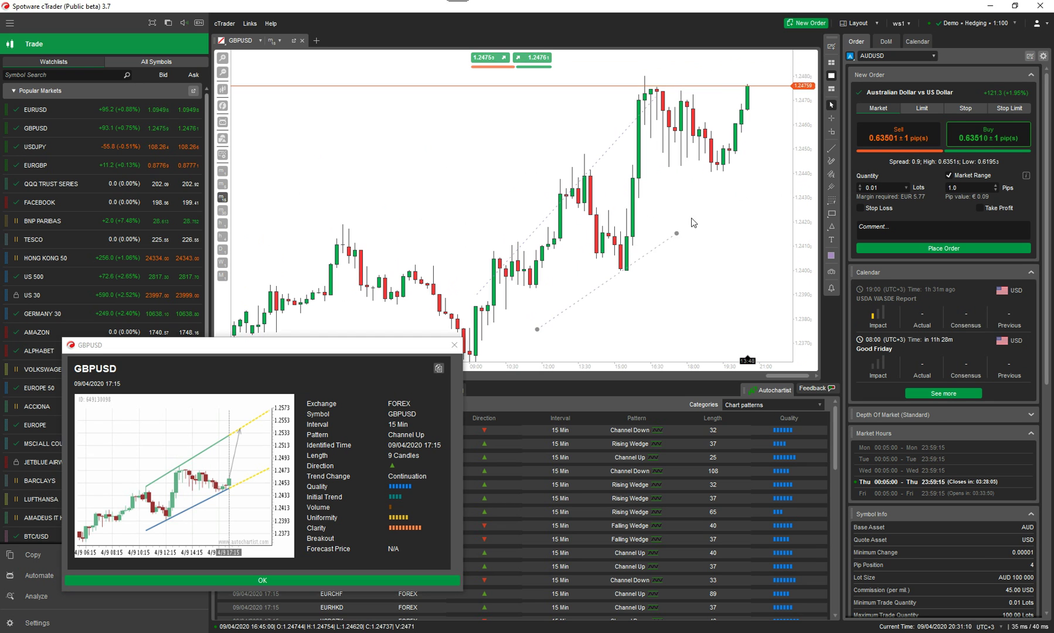
click(736, 125)
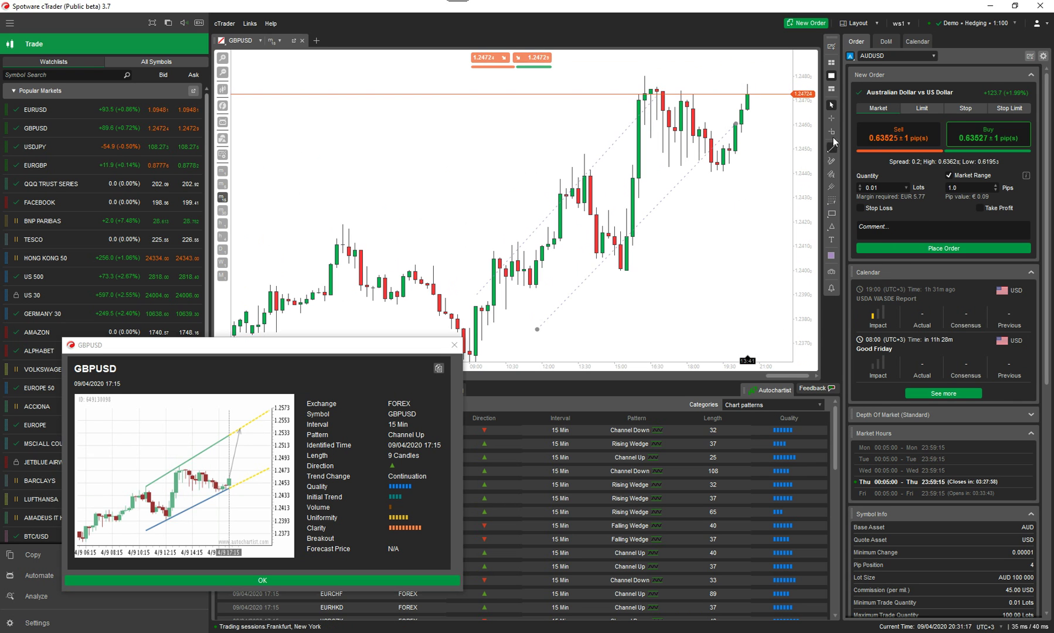
- Read prices with the crosshair, then reposition the GBPUSD pattern details window
click(831, 118)
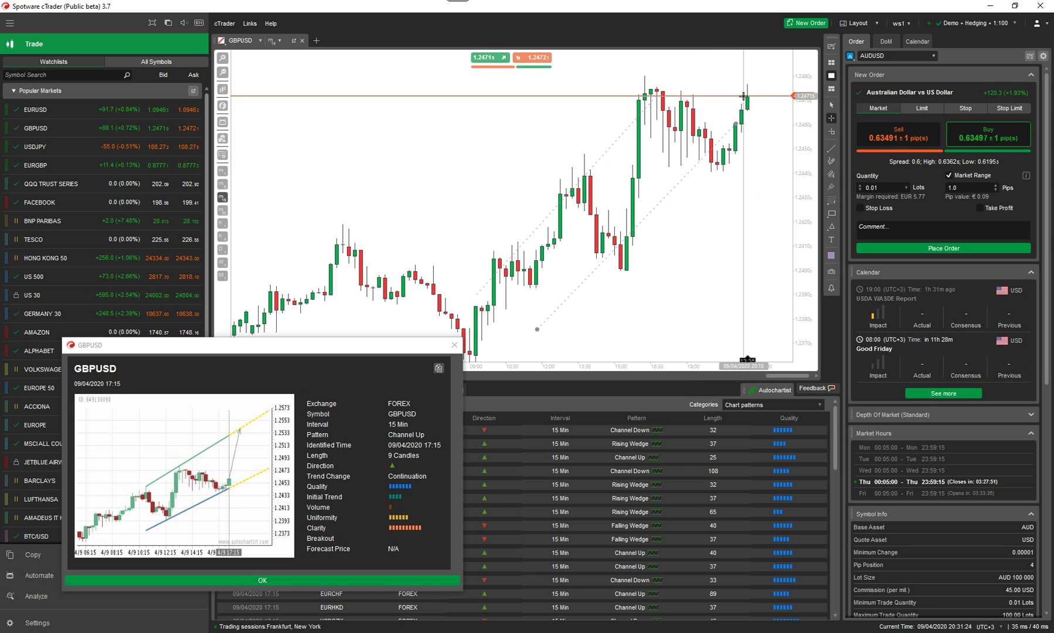
key(Escape)
drag(331, 352, 471, 334)
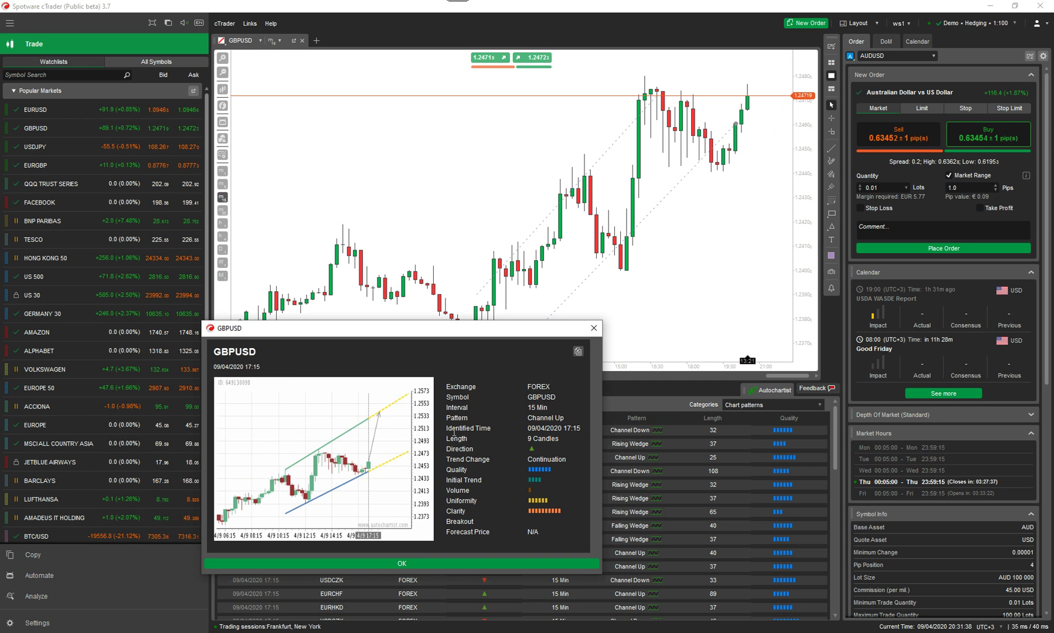
drag(467, 332, 393, 347)
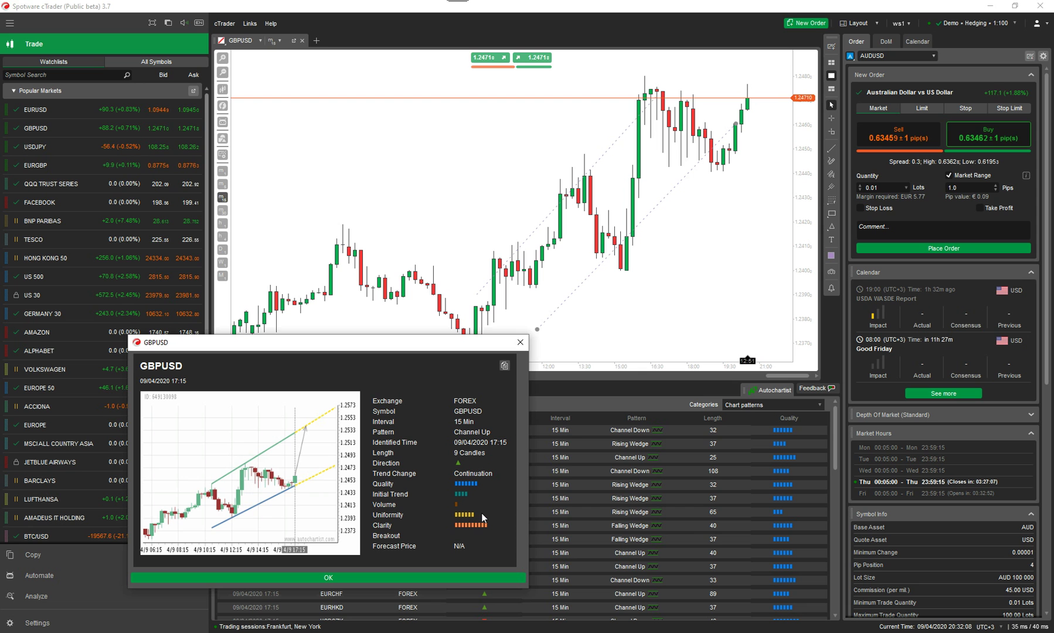
- Close the GBPUSD details, then view and close the NOKJPY and XAUTRY pattern details
click(349, 578)
scroll(596, 551, down, 5)
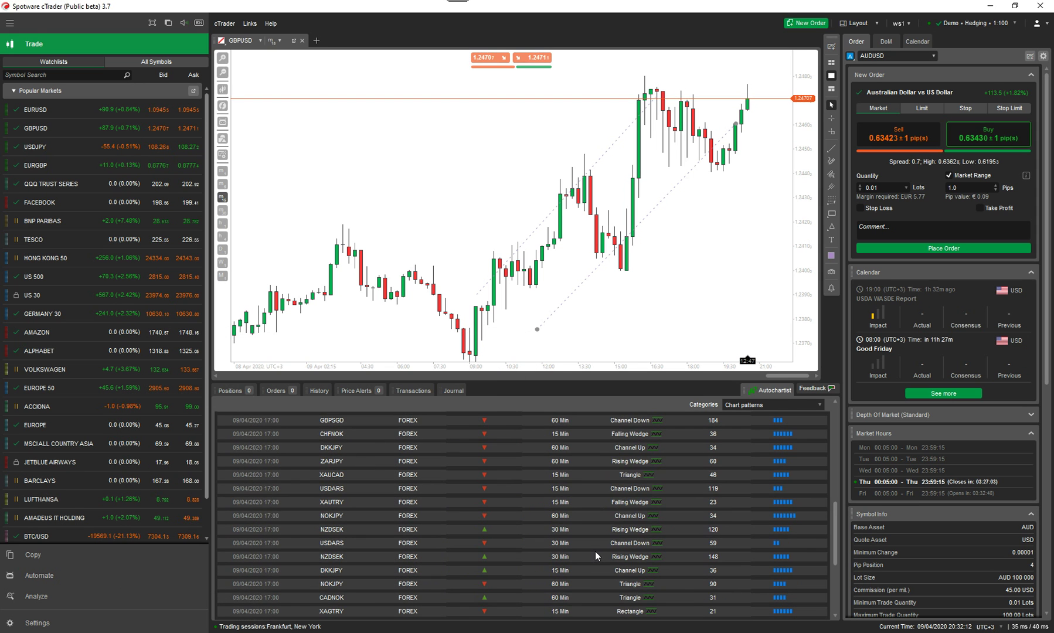
click(564, 516)
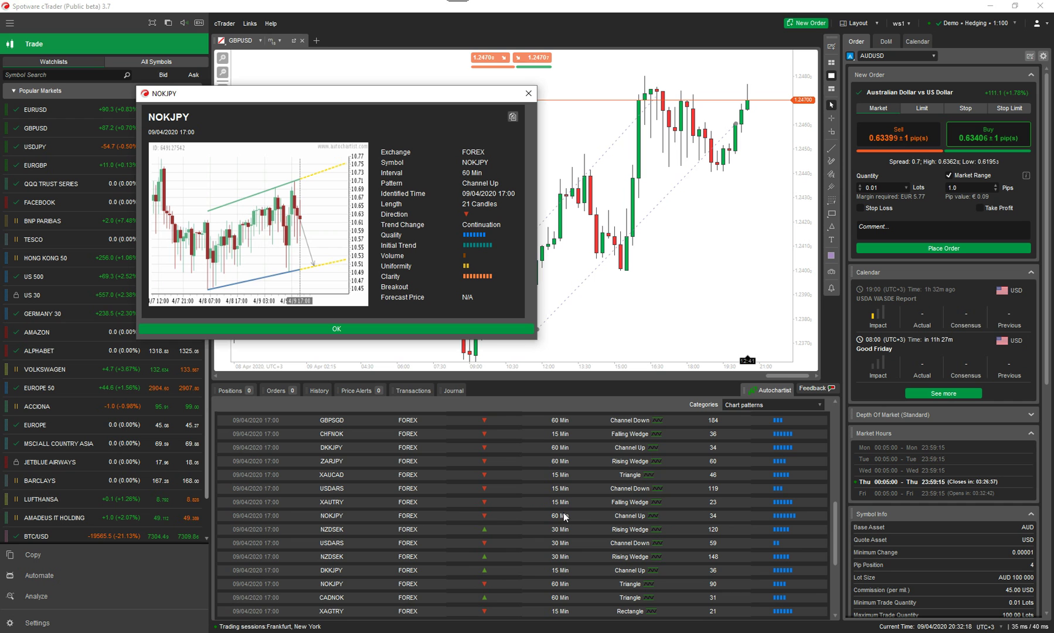
click(529, 93)
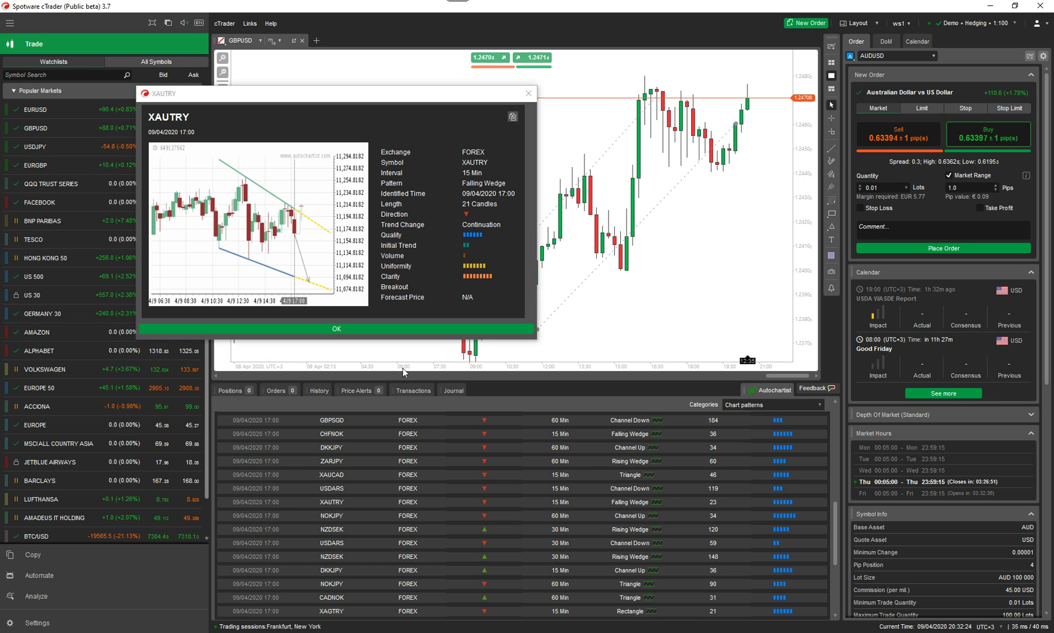
click(529, 95)
- View the NZDSEK Ascending Triangle pattern details further down the list, then close them
scroll(664, 532, down, 3)
scroll(660, 543, down, 1)
click(636, 610)
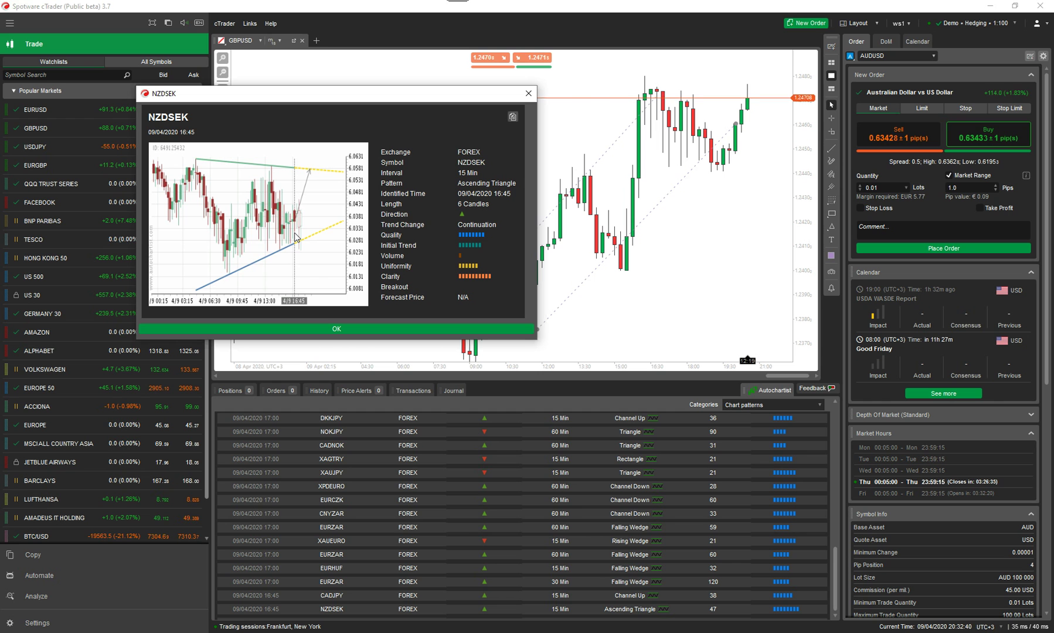
click(337, 329)
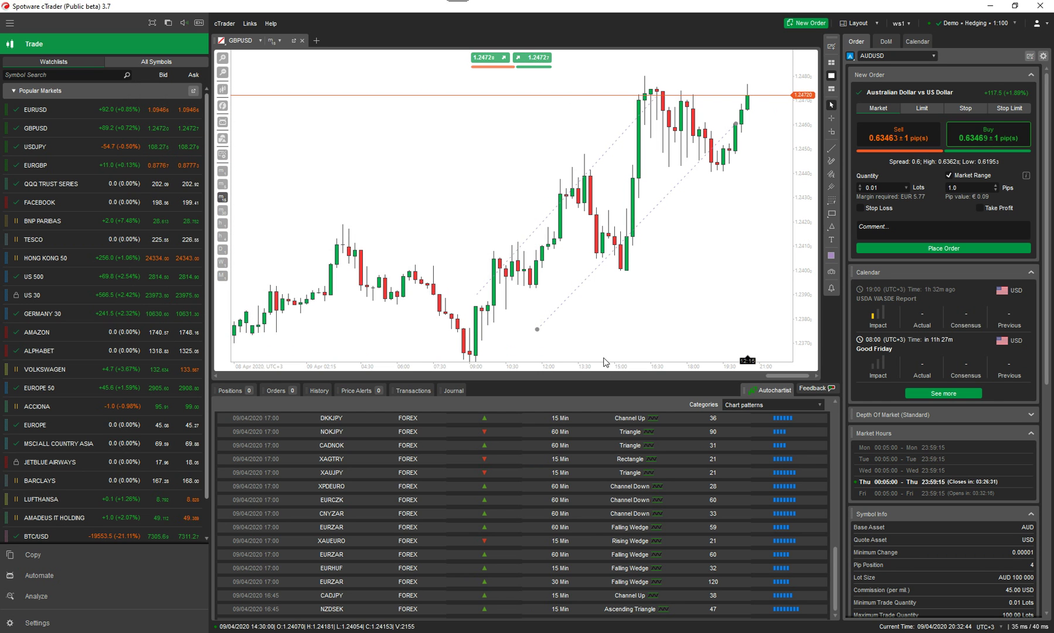
drag(605, 380, 585, 486)
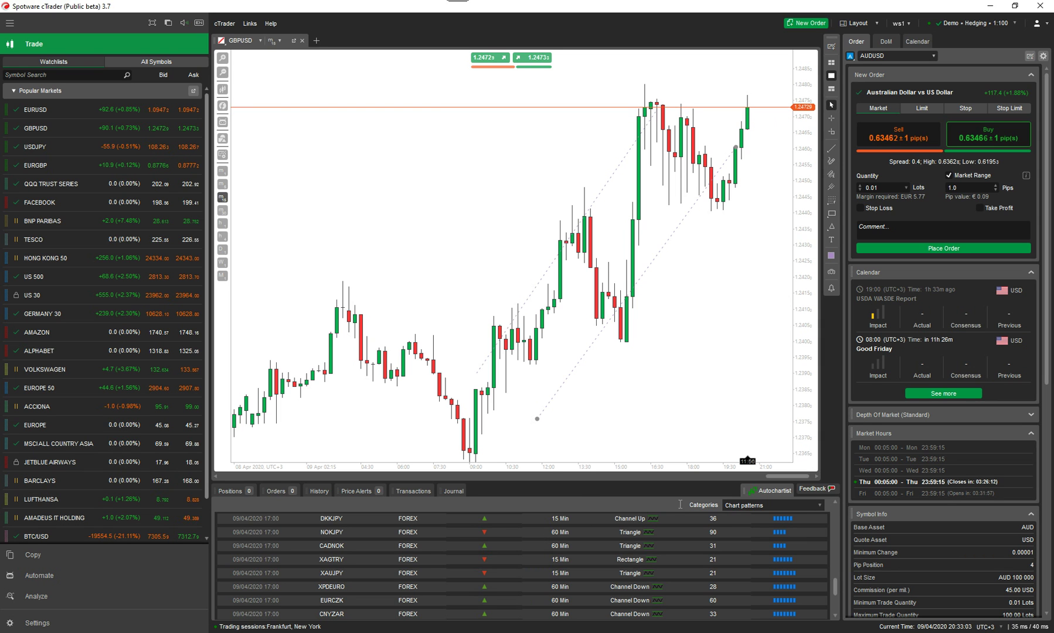
click(819, 506)
click(769, 529)
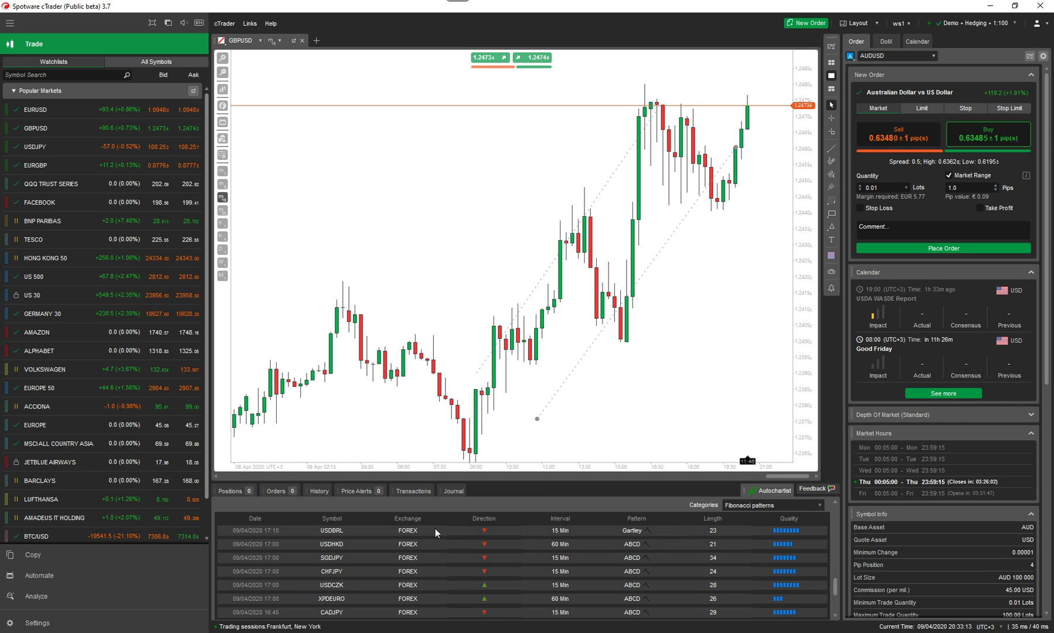
scroll(350, 588, down, 5)
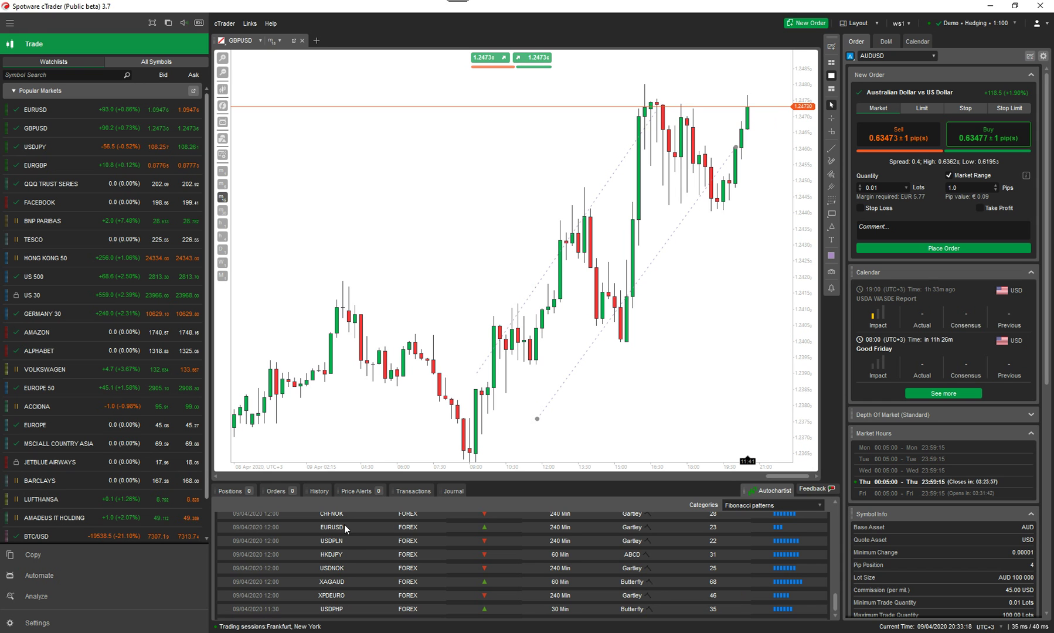
click(570, 526)
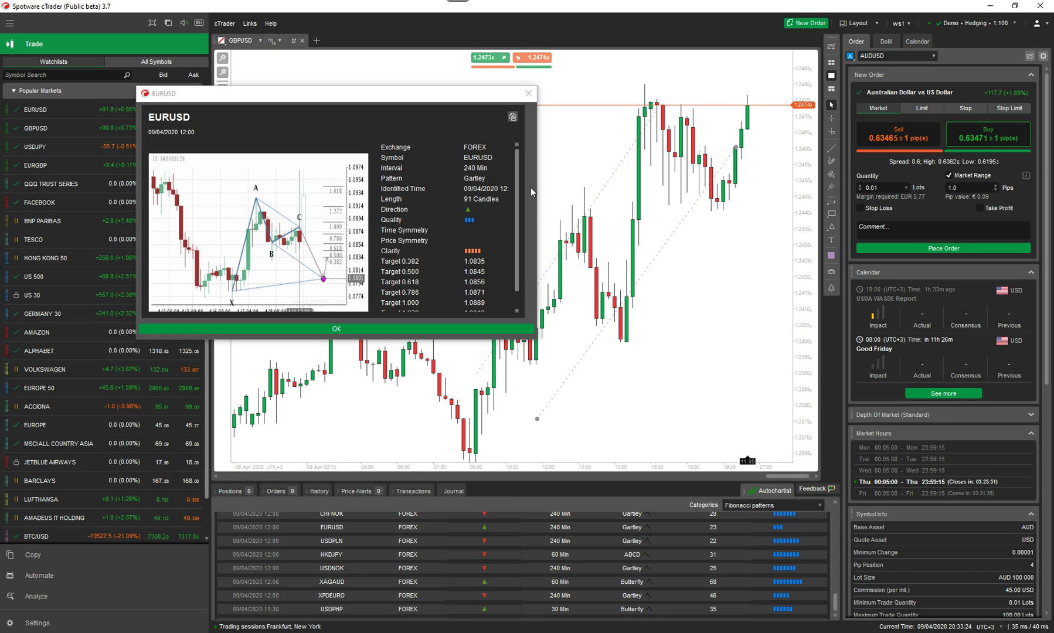
drag(520, 185, 514, 162)
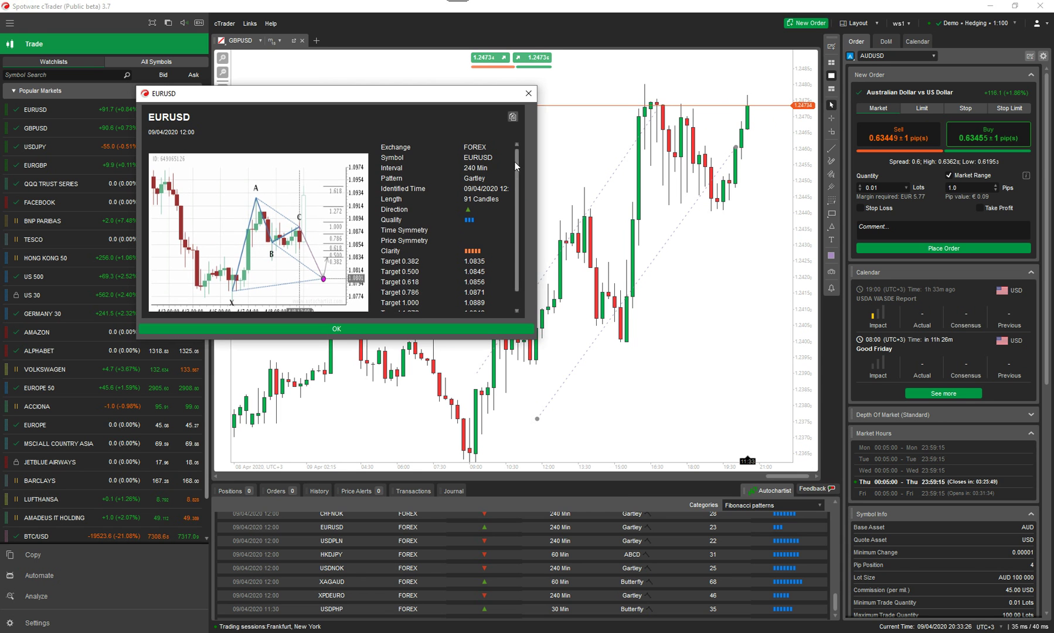
click(527, 94)
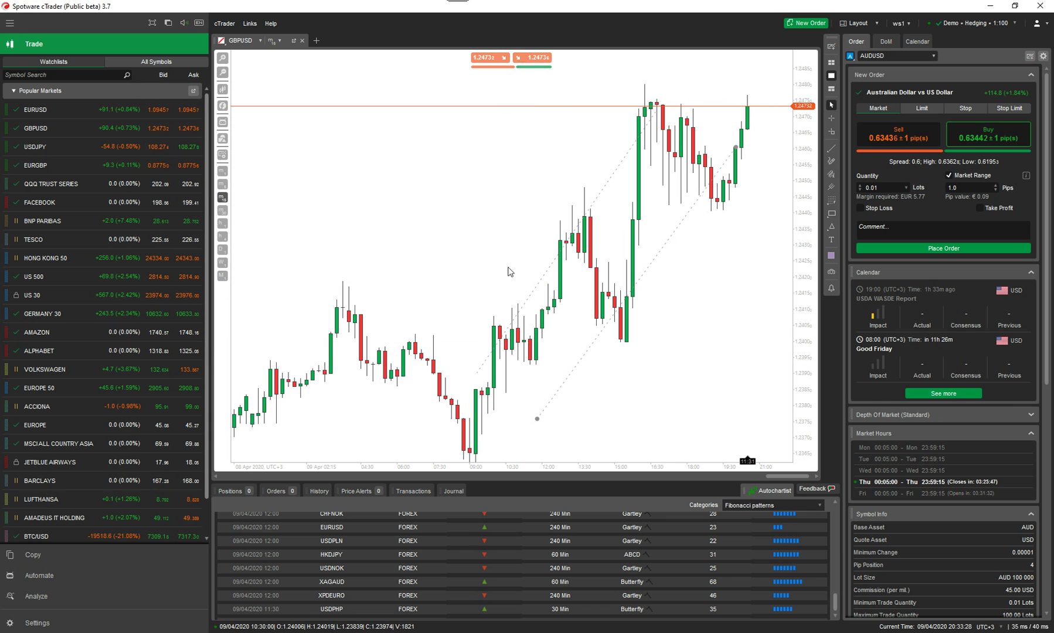
double_click(565, 596)
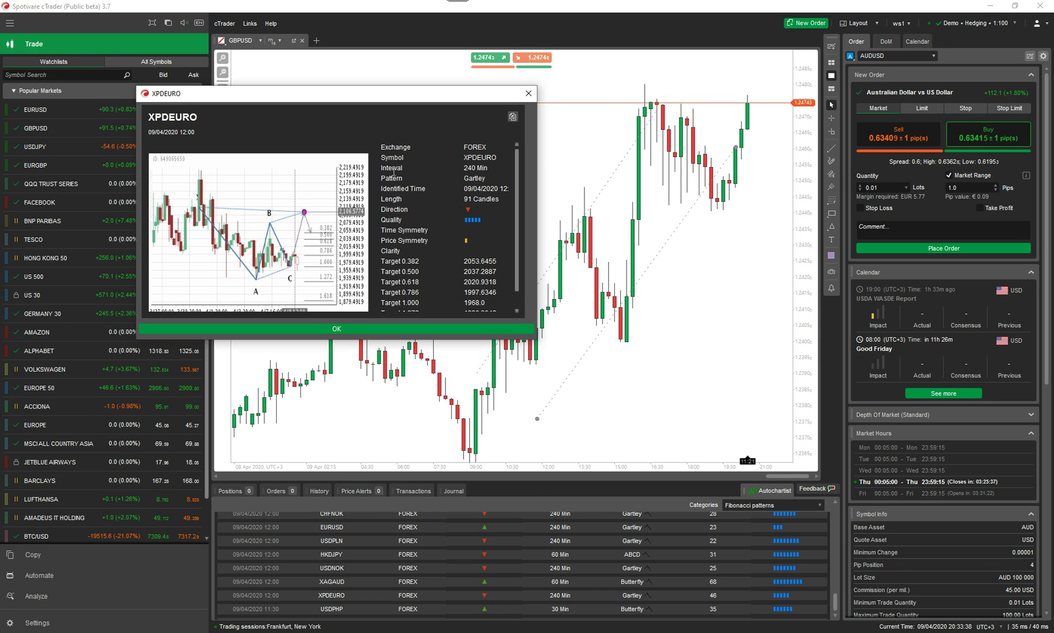
click(527, 94)
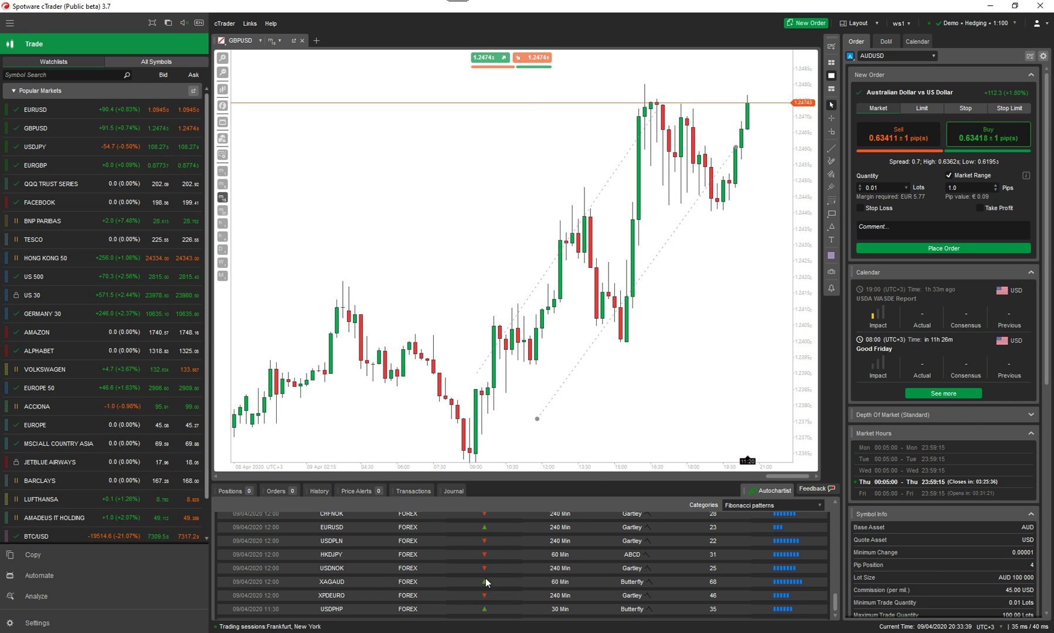
scroll(558, 558, up, 5)
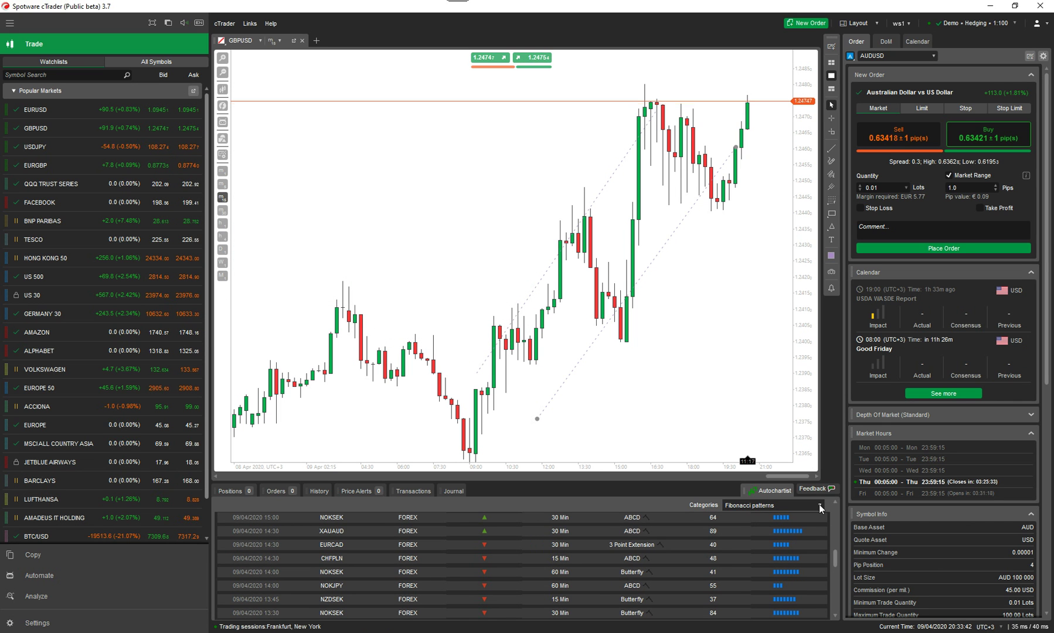
- Switch the Autochartist category to Key levels and enlarge the list below the chart
click(819, 504)
click(748, 543)
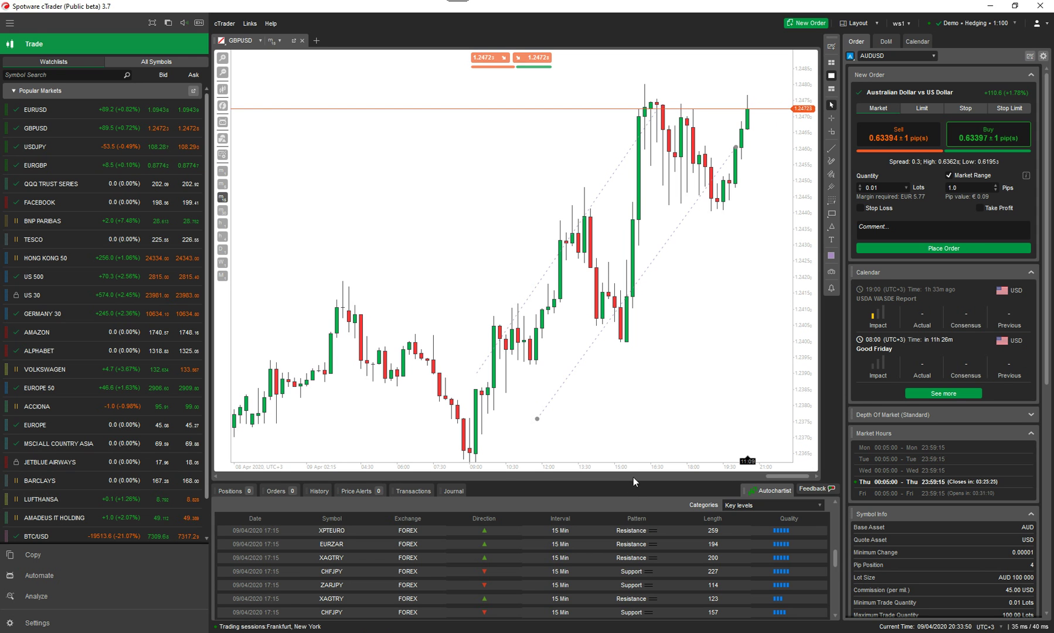
drag(633, 483, 639, 410)
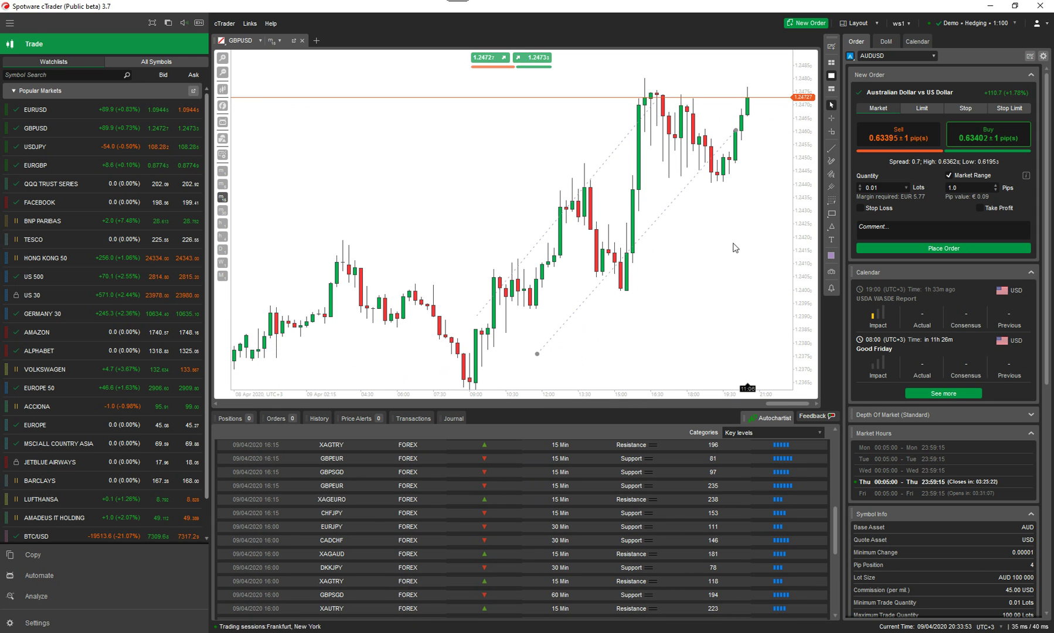
mouse_move(648, 475)
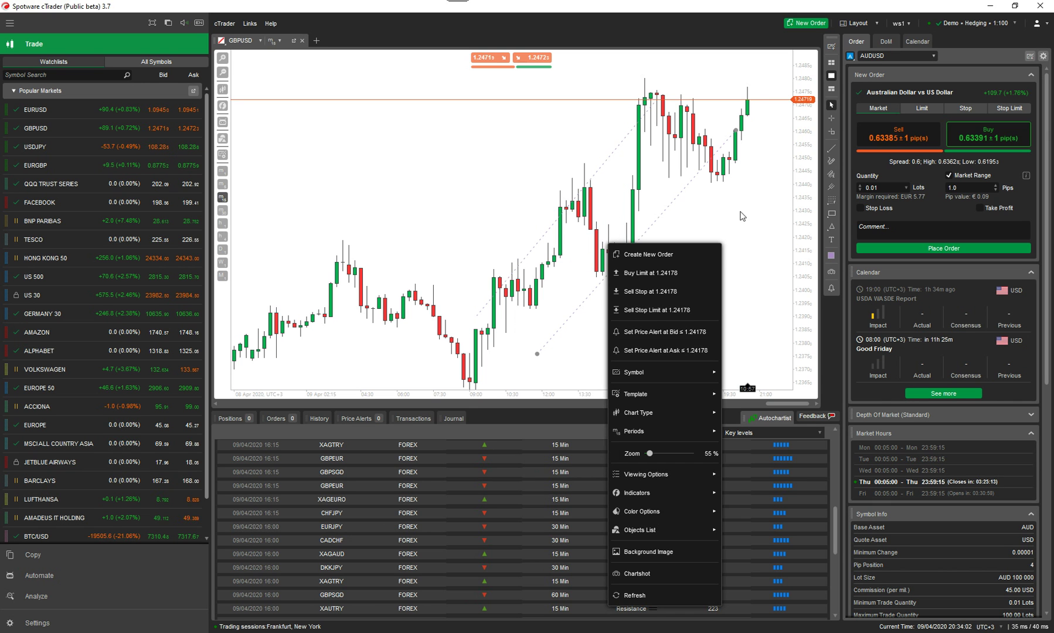
- Enable Targets in Viewing Options to show the GBPUSD intraday TARGET at 1.25400
mouse_move(648, 431)
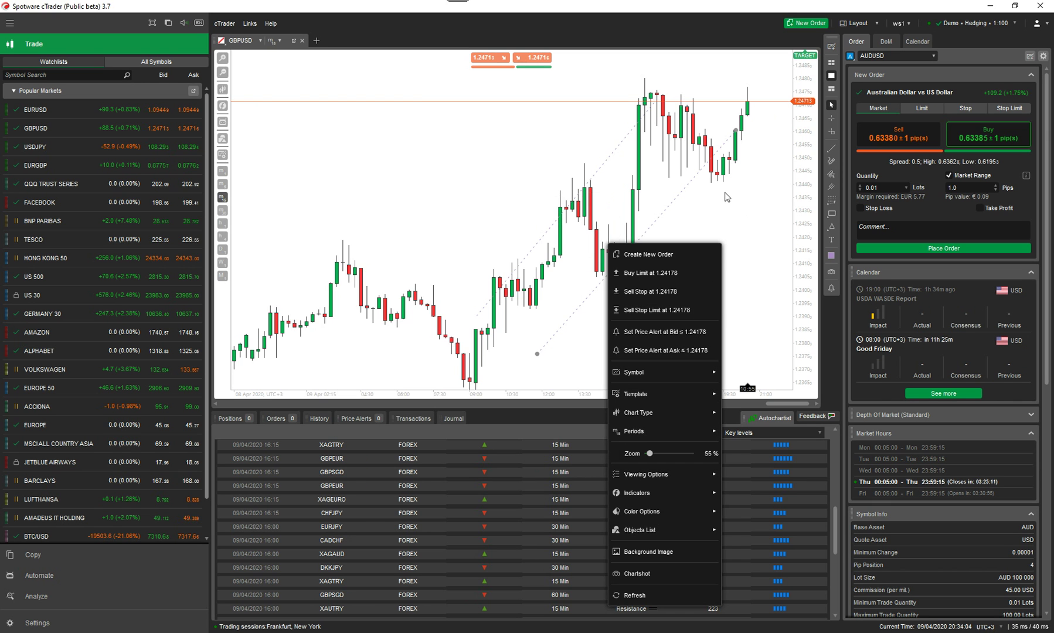
click(727, 141)
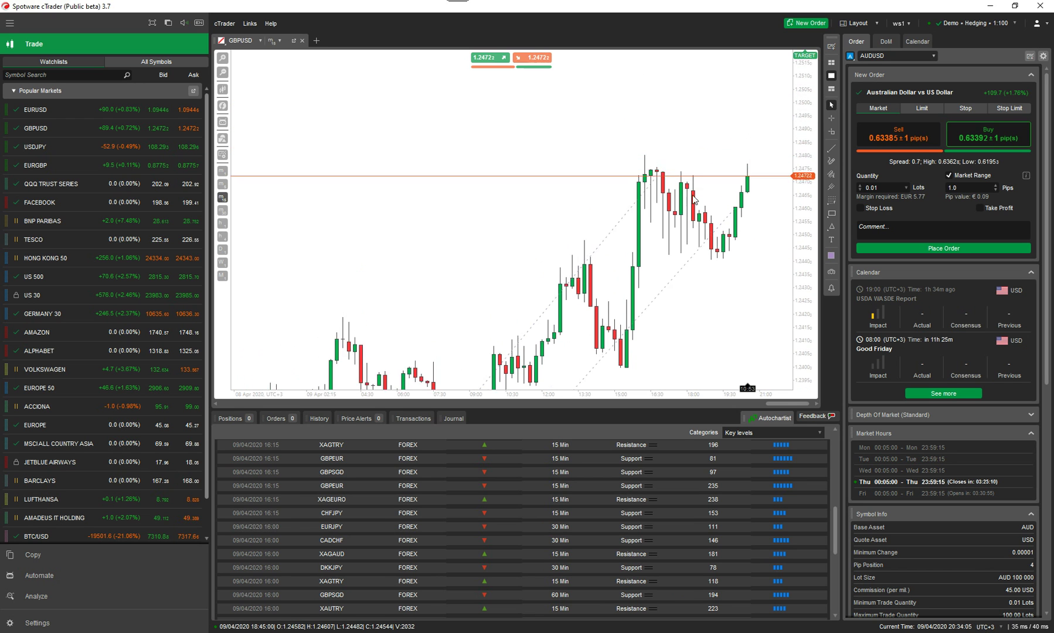
mouse_move(646, 123)
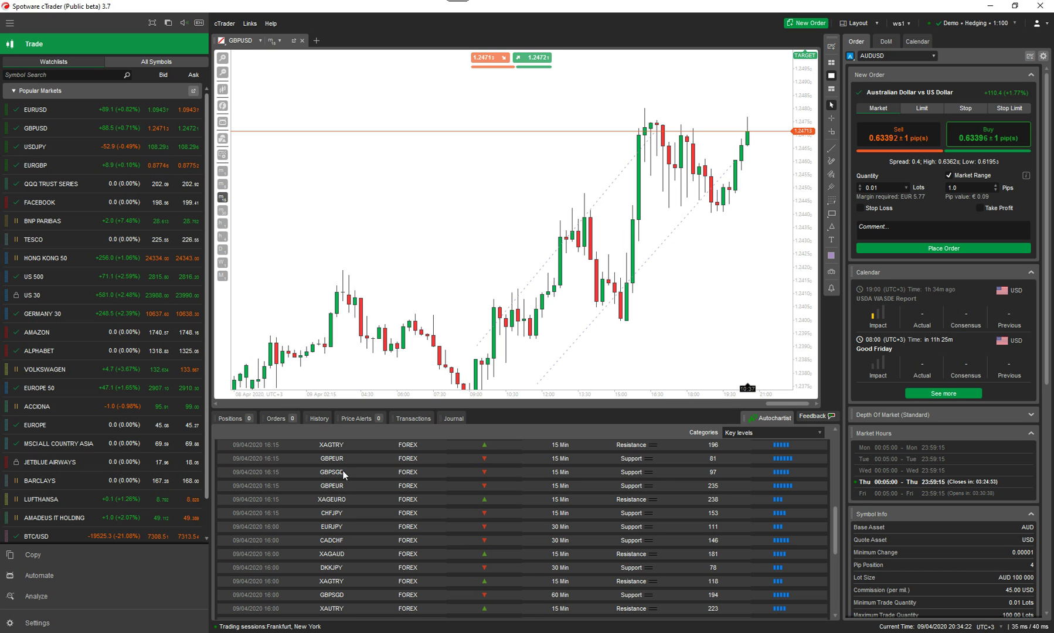
click(430, 526)
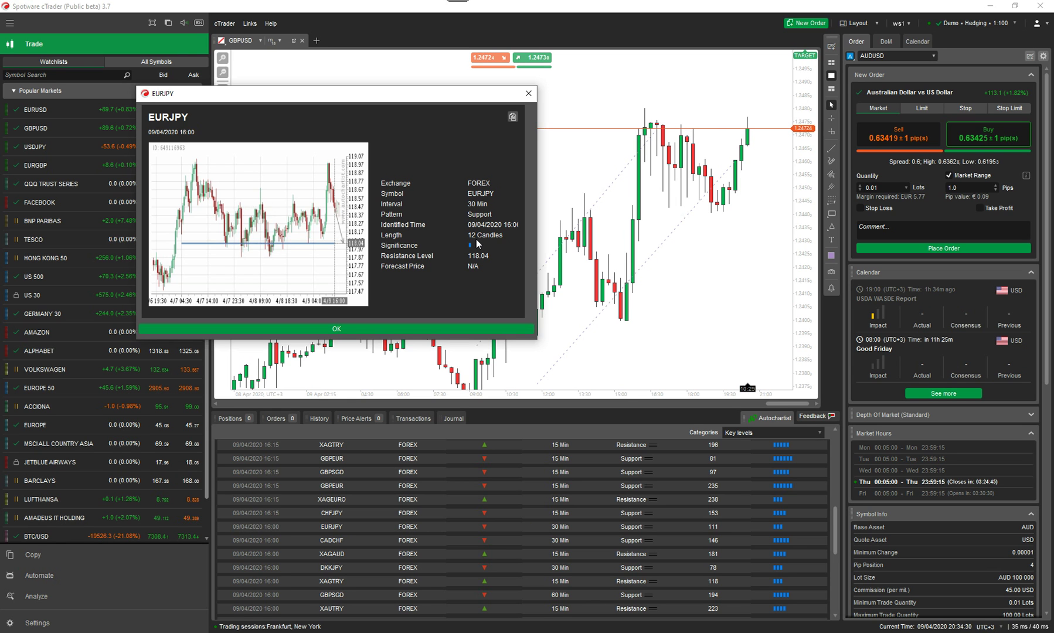
click(528, 93)
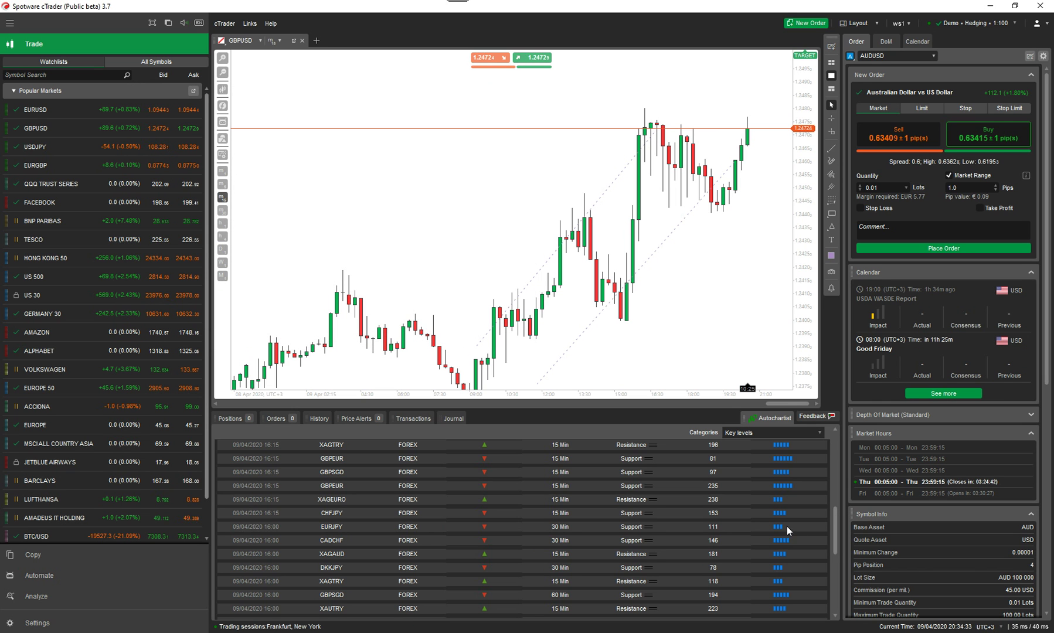
click(635, 458)
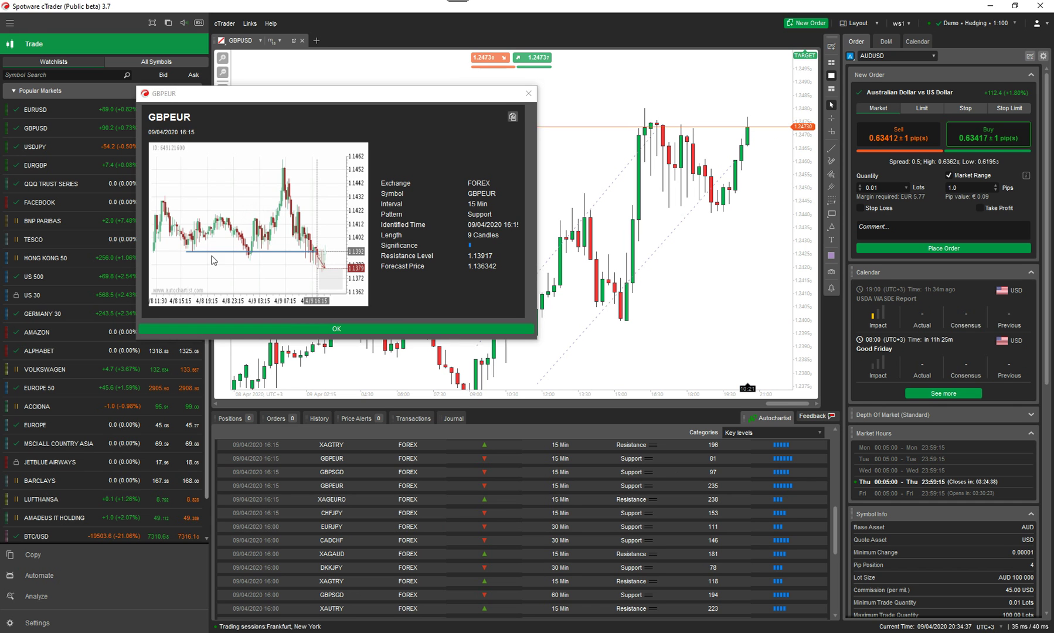
click(521, 95)
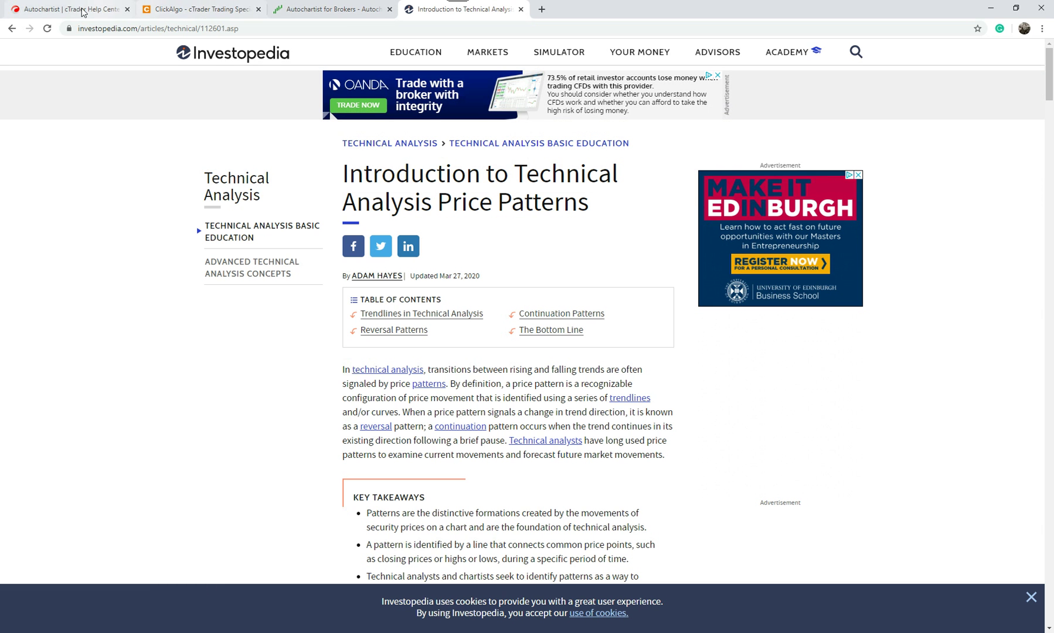
- Scroll through the cTrader Help Center Autochartist article, then switch to the ClickAlgo homepage
click(67, 11)
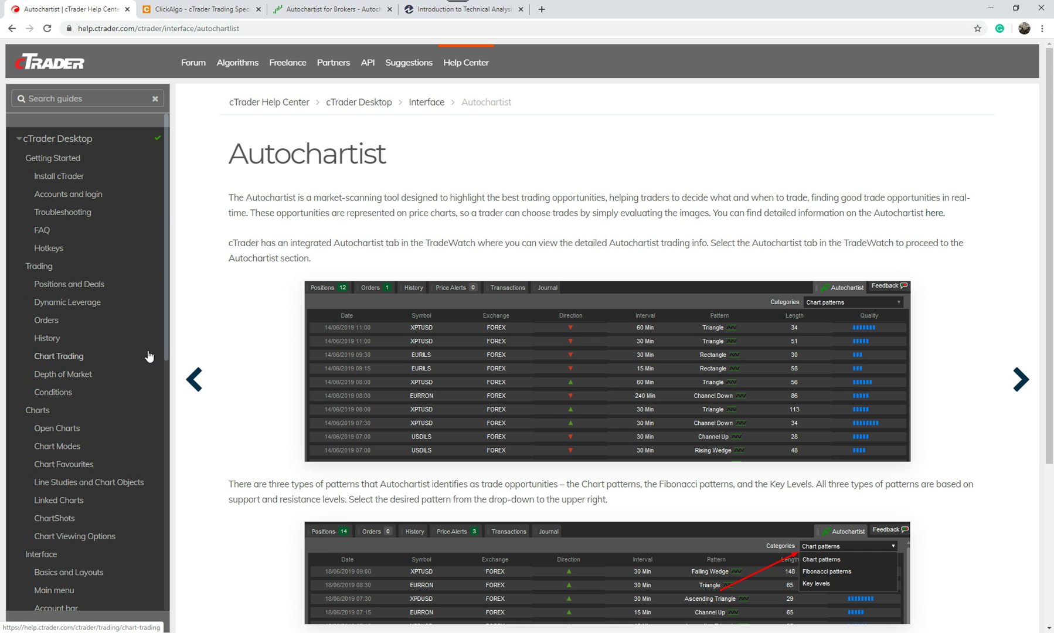
scroll(85, 375, down, 5)
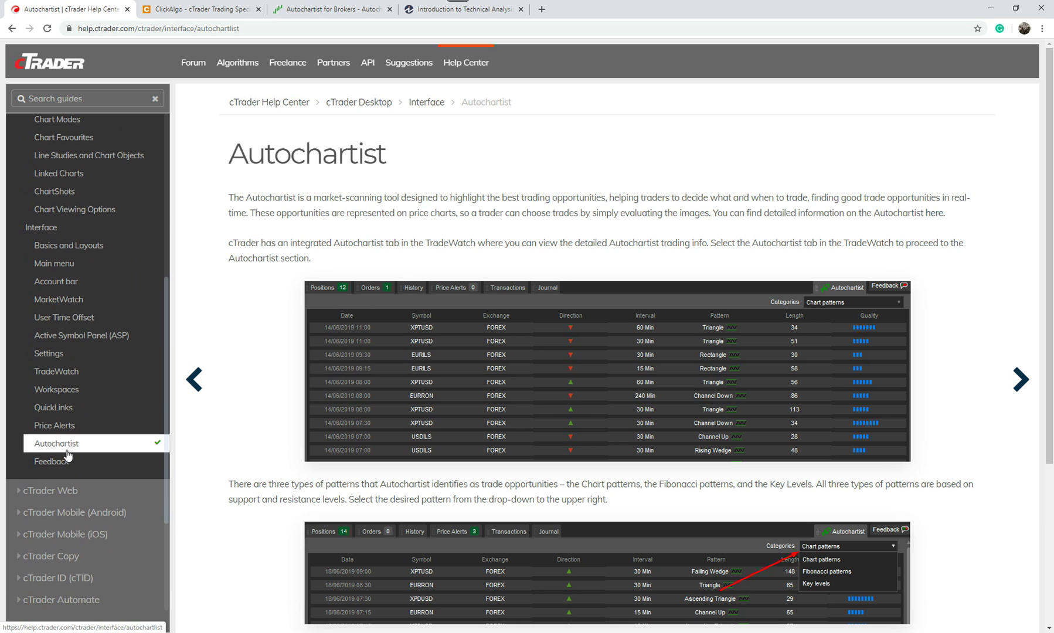
scroll(663, 384, down, 4)
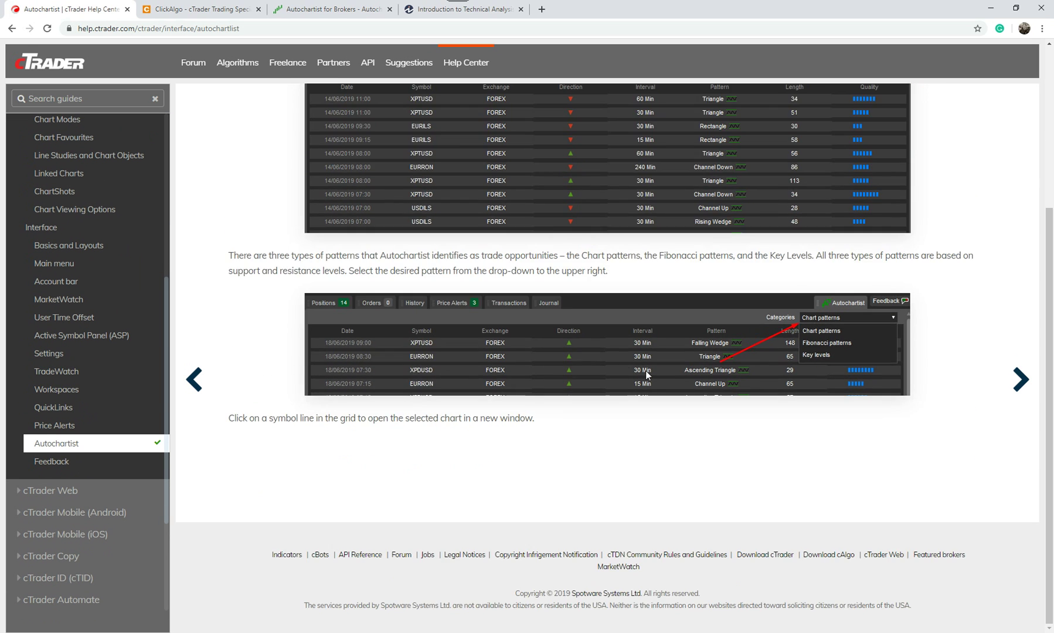
scroll(649, 299, up, 4)
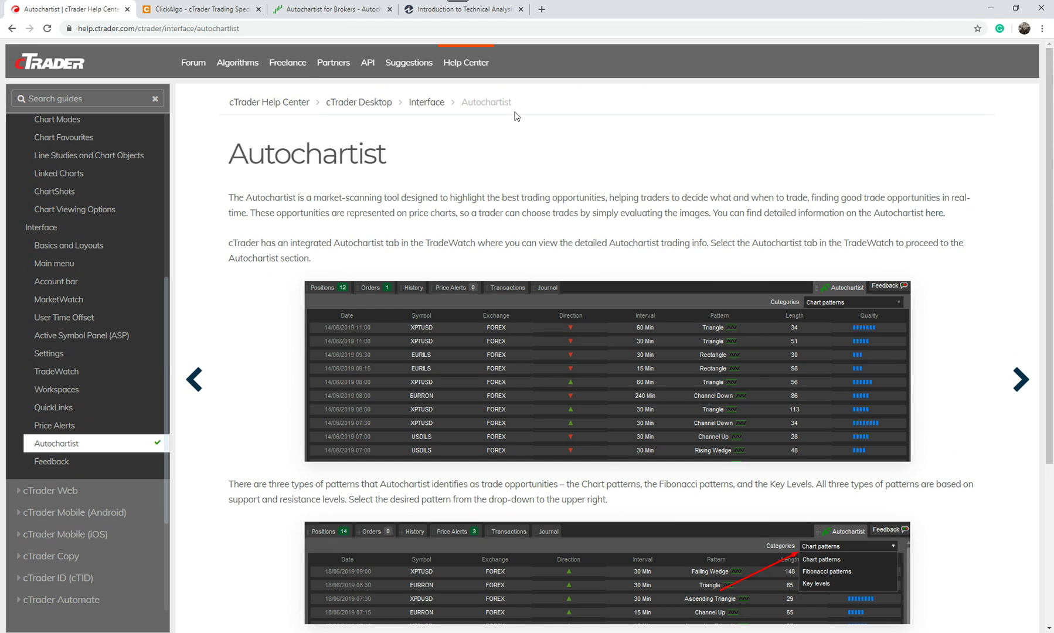
mouse_move(429, 5)
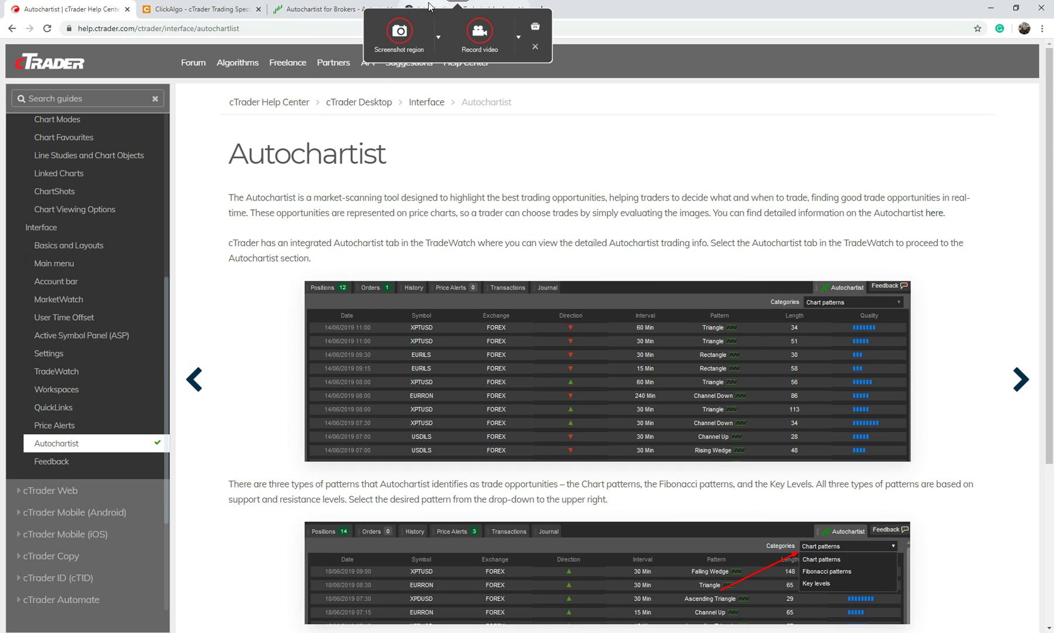
click(199, 9)
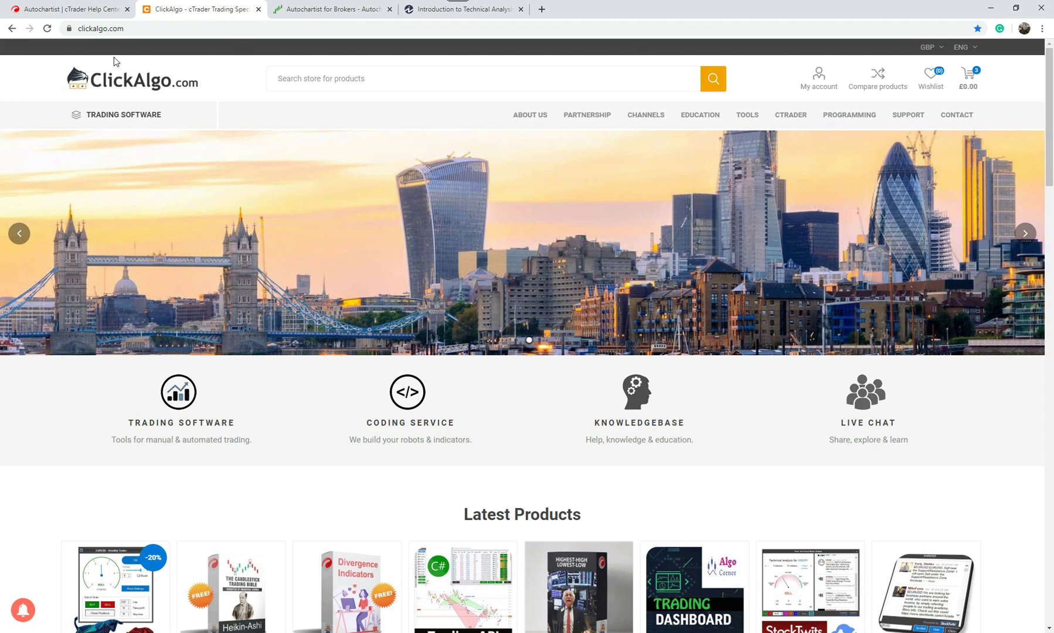
- Choose Our Pinterest Channel from ClickAlgo's CHANNELS menu
scroll(350, 383, down, 7)
scroll(567, 225, up, 7)
mouse_move(639, 122)
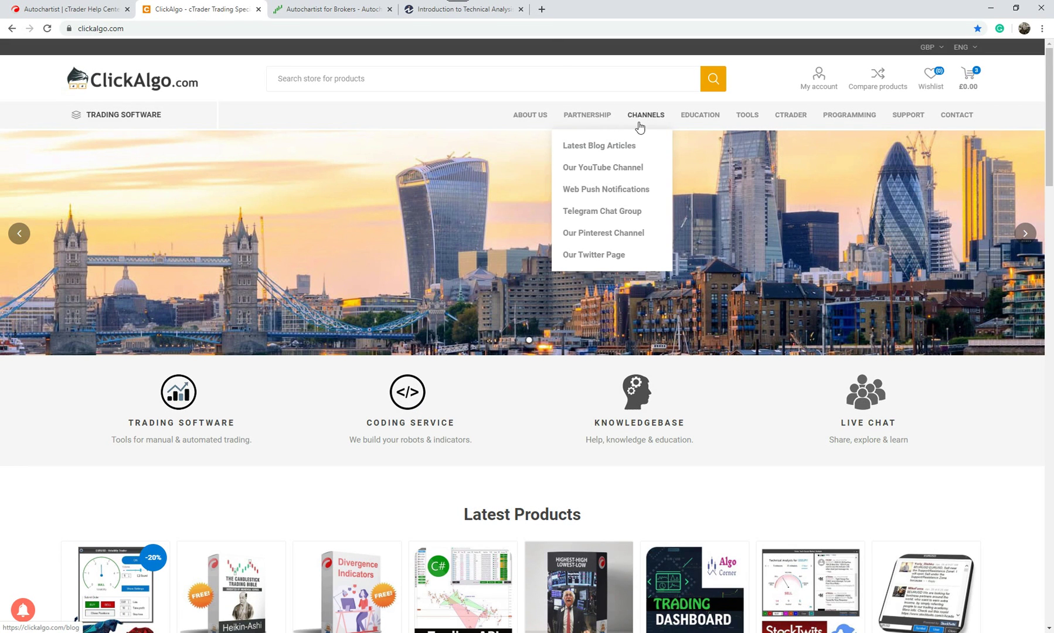
click(623, 240)
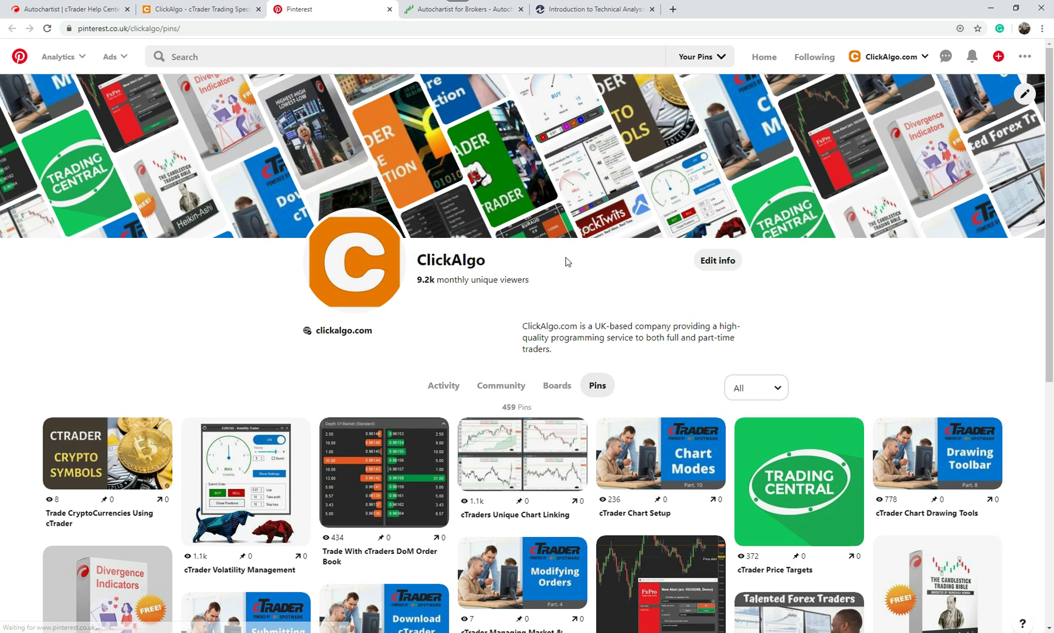
- Show the profile's boards and open the Traders Candlestick Patterns board
click(554, 386)
scroll(550, 388, down, 5)
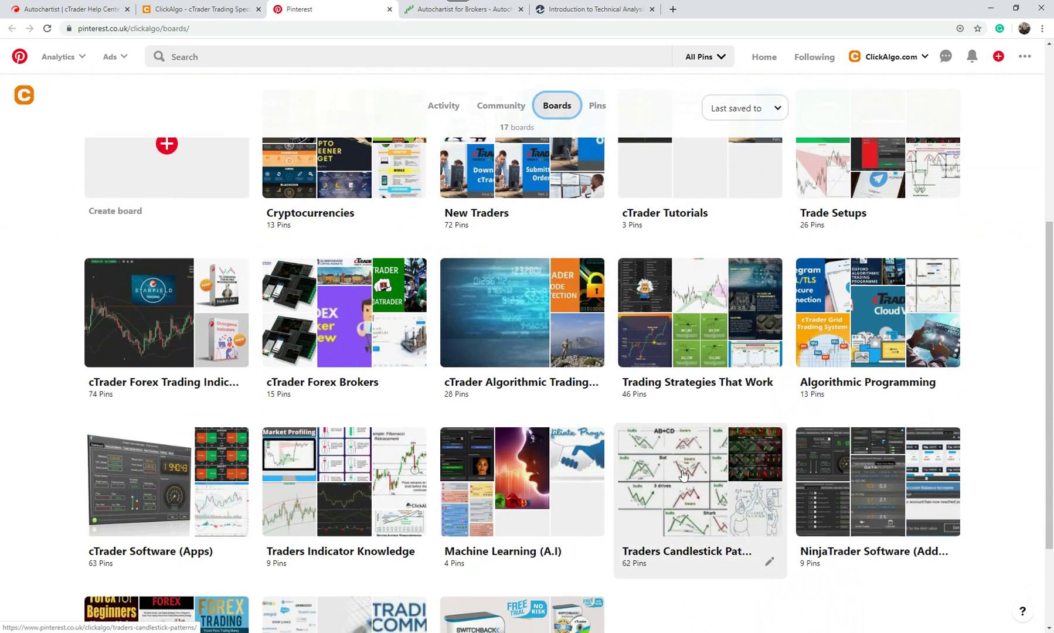
click(683, 475)
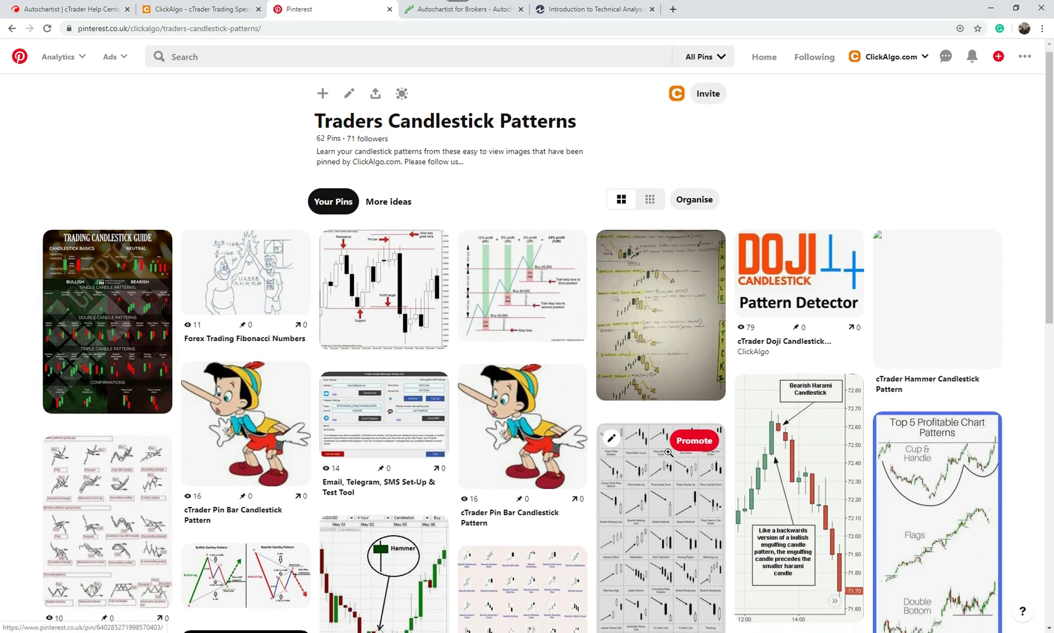
- Scroll the board's pins, open a candlestick chart-patterns pin, and return to the board
scroll(669, 451, down, 3)
scroll(352, 381, down, 5)
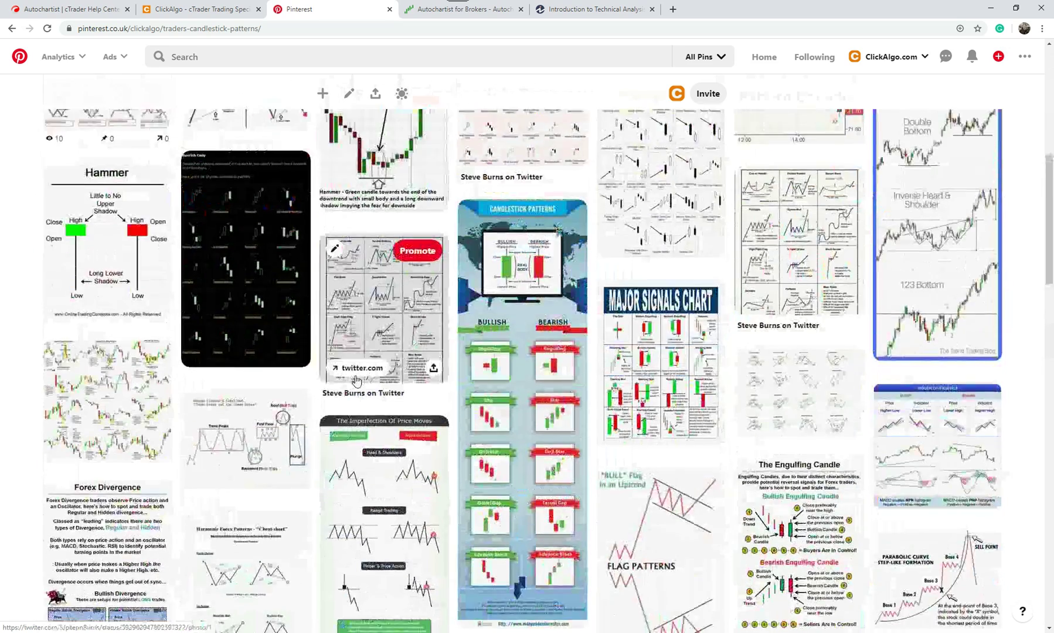
scroll(294, 352, down, 2)
scroll(247, 320, down, 3)
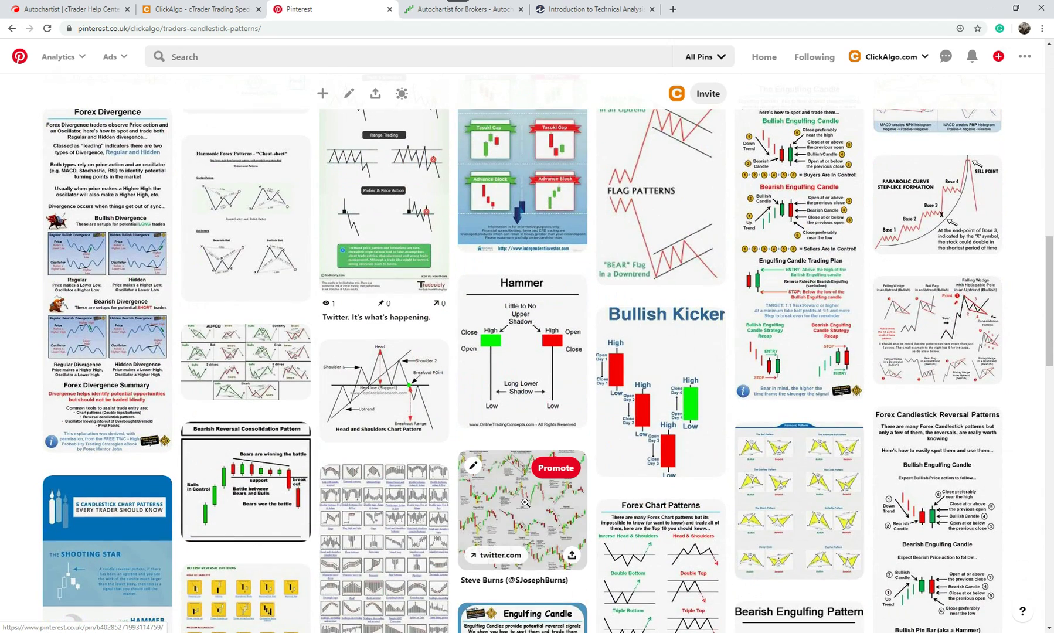
click(529, 531)
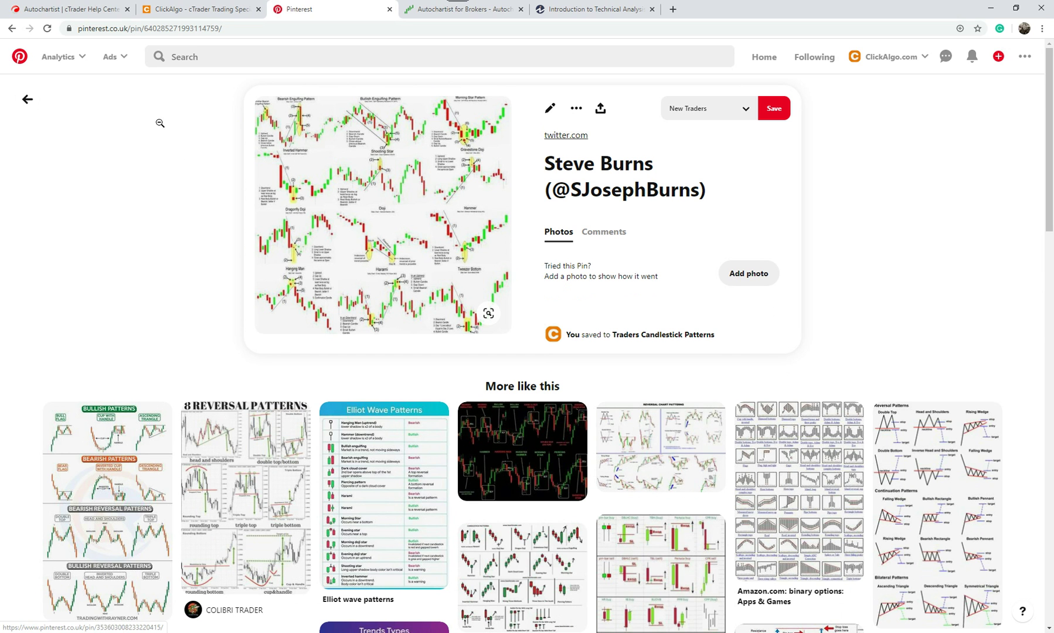
click(11, 28)
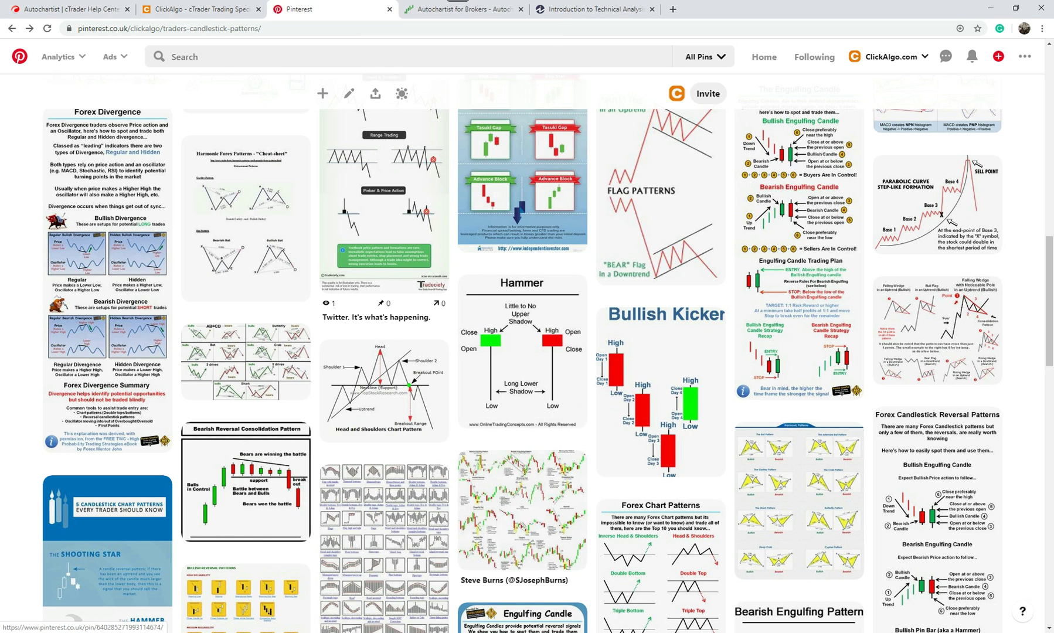
- Switch from Chrome back to cTrader's GBPUSD chart with the TARGET marker and Key levels list
key(alt+Tab)
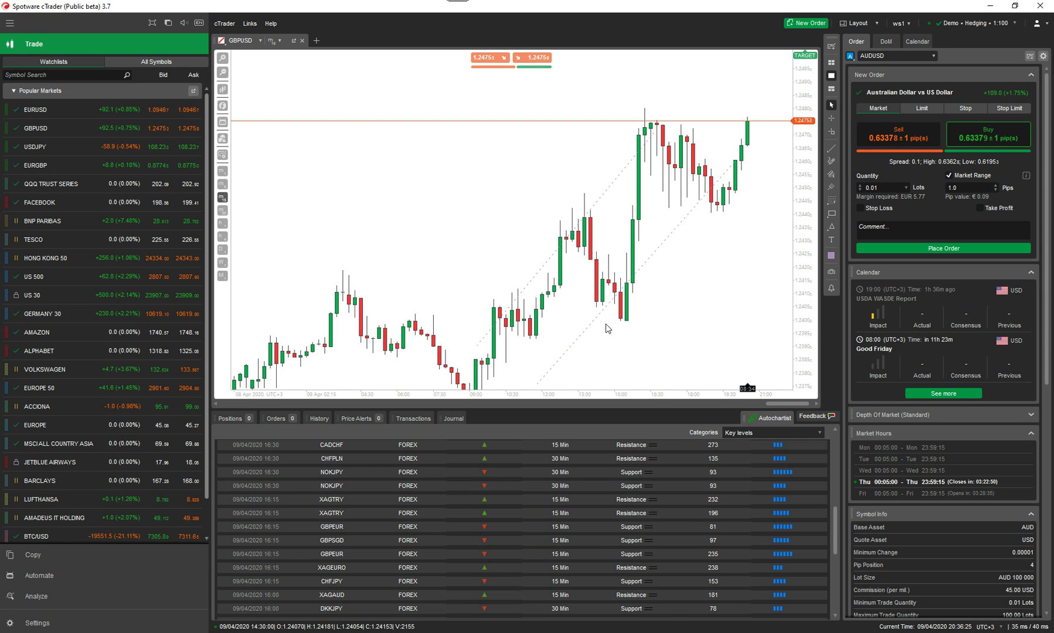